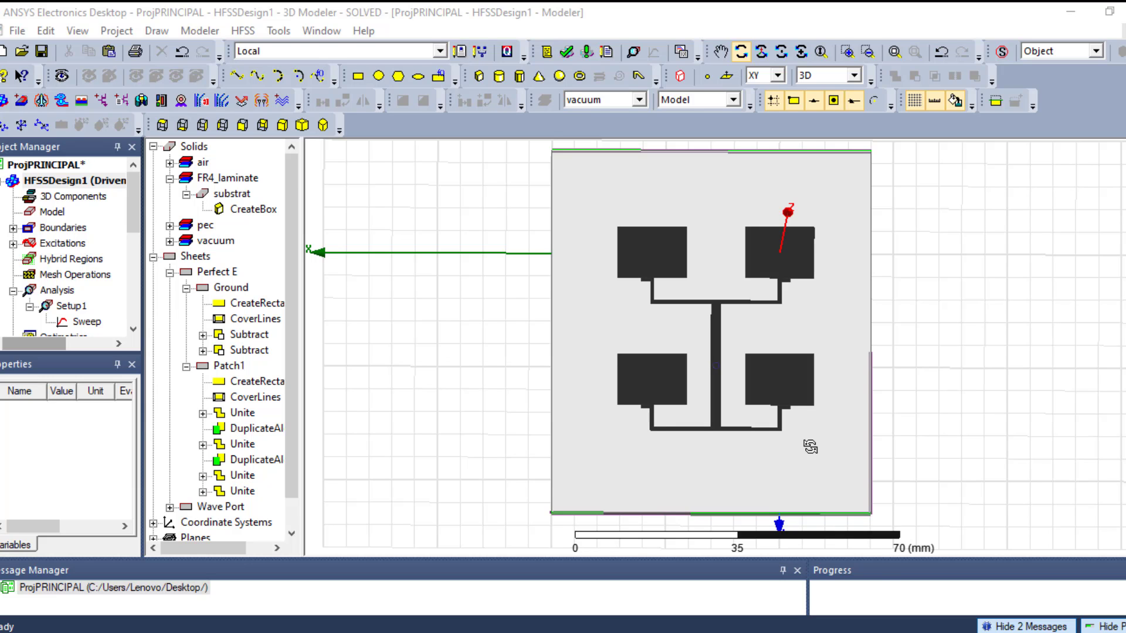
Step: Create XY Plot 3 of dB(St(Waveport_T1,Waveport_T1)) versus frequency, then return to the 3D model
{"action": "mouse_move", "coordinate": [804, 458]}
{"action": "left_mouse_down"}
{"action": "mouse_move", "coordinate": [815, 456]}
{"action": "mouse_move", "coordinate": [792, 460]}
{"action": "left_mouse_up"}
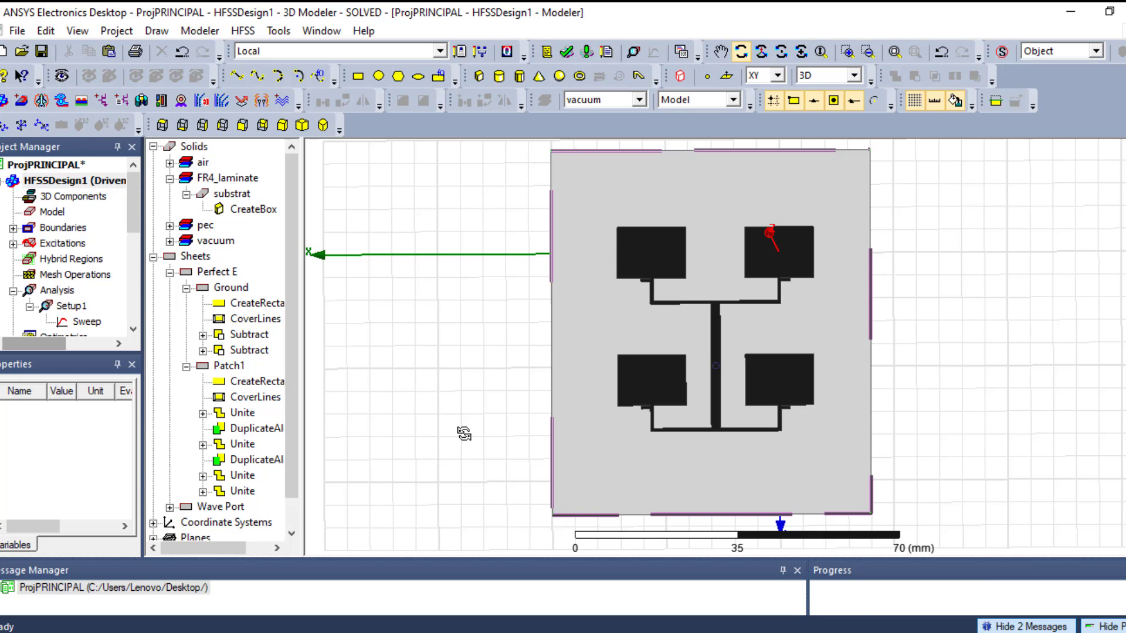
{"action": "scroll", "coordinate": [65, 255], "scroll_direction": "down", "scroll_amount": 3}
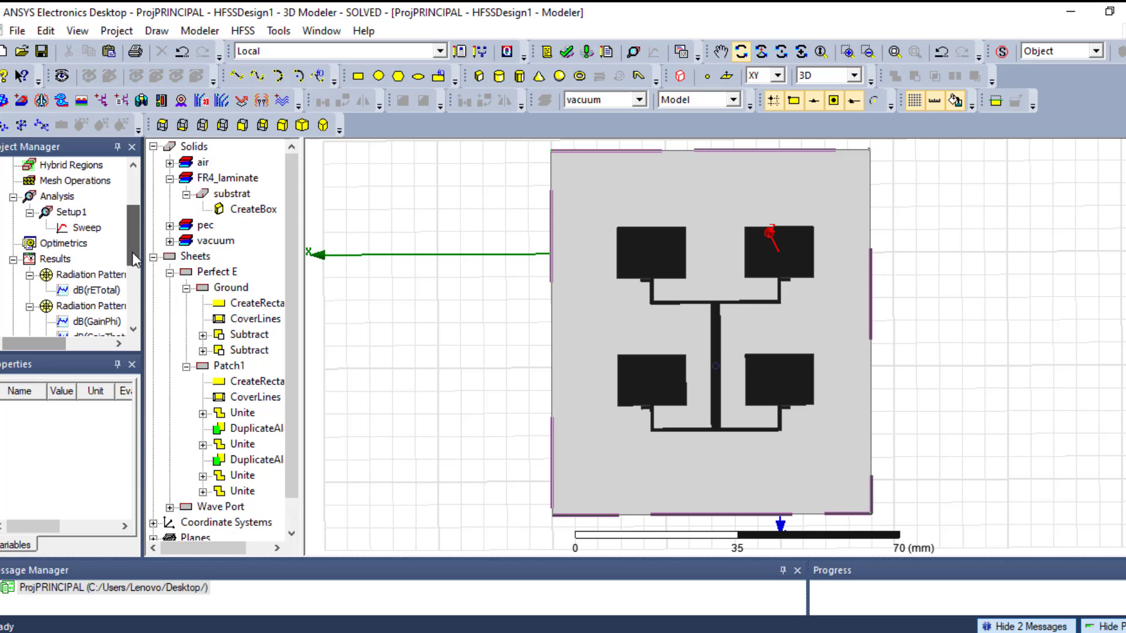
{"action": "right_click", "coordinate": [54, 243]}
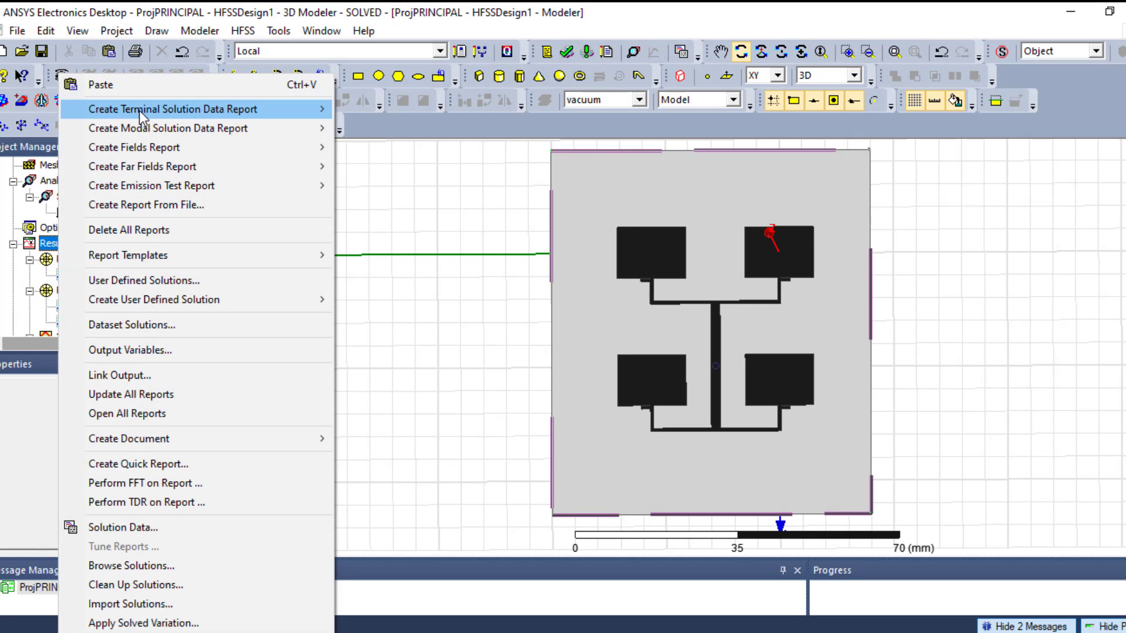
{"action": "mouse_move", "coordinate": [139, 111]}
{"action": "left_click", "coordinate": [388, 109]}
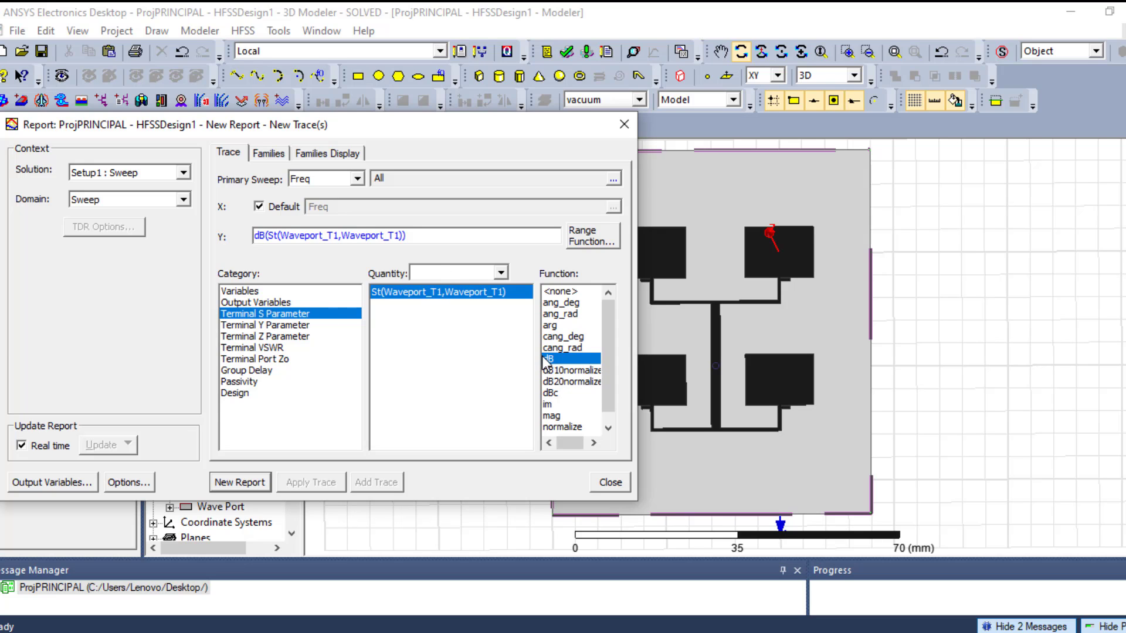
{"action": "left_click", "coordinate": [264, 480]}
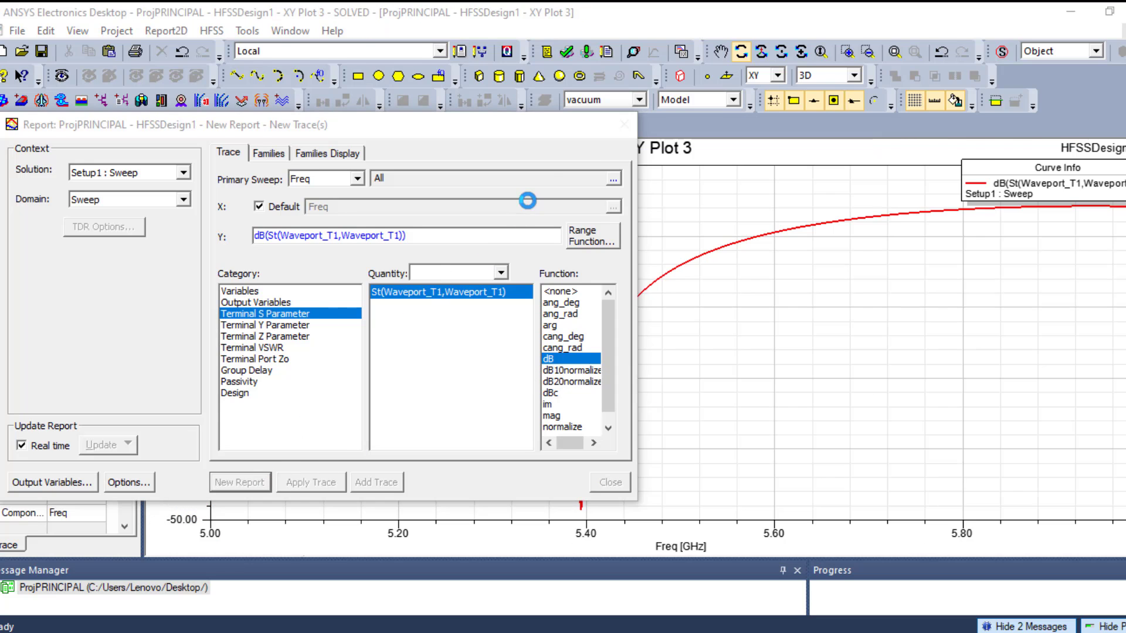
{"action": "left_click", "coordinate": [625, 125]}
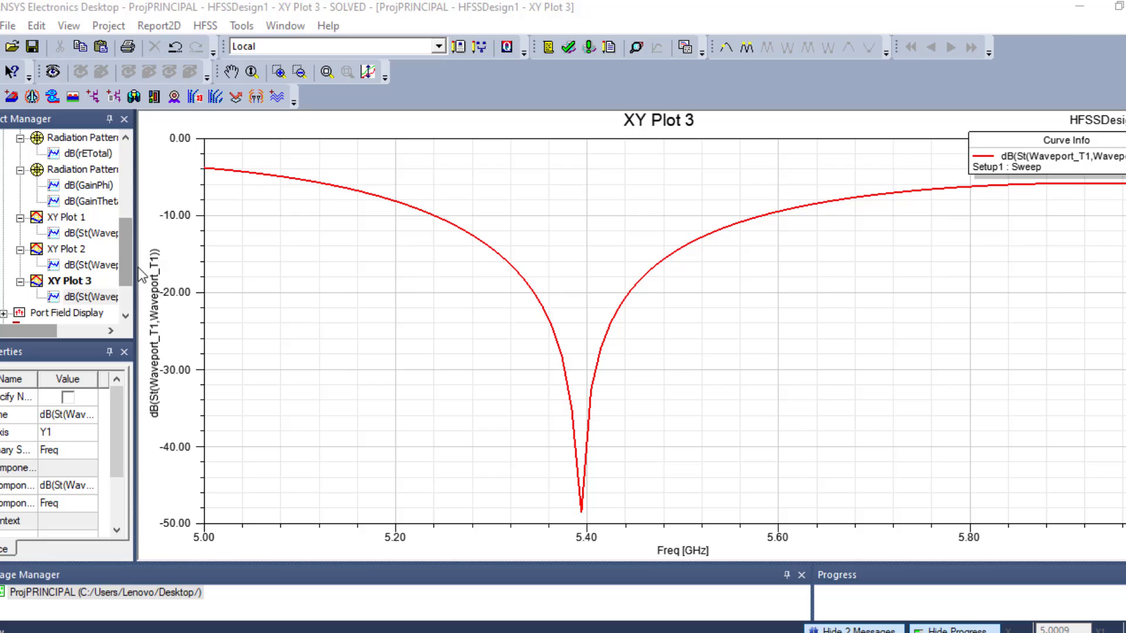
{"action": "left_click", "coordinate": [122, 241]}
{"action": "left_click_drag", "start_coordinate": [124, 242], "coordinate": [114, 188]}
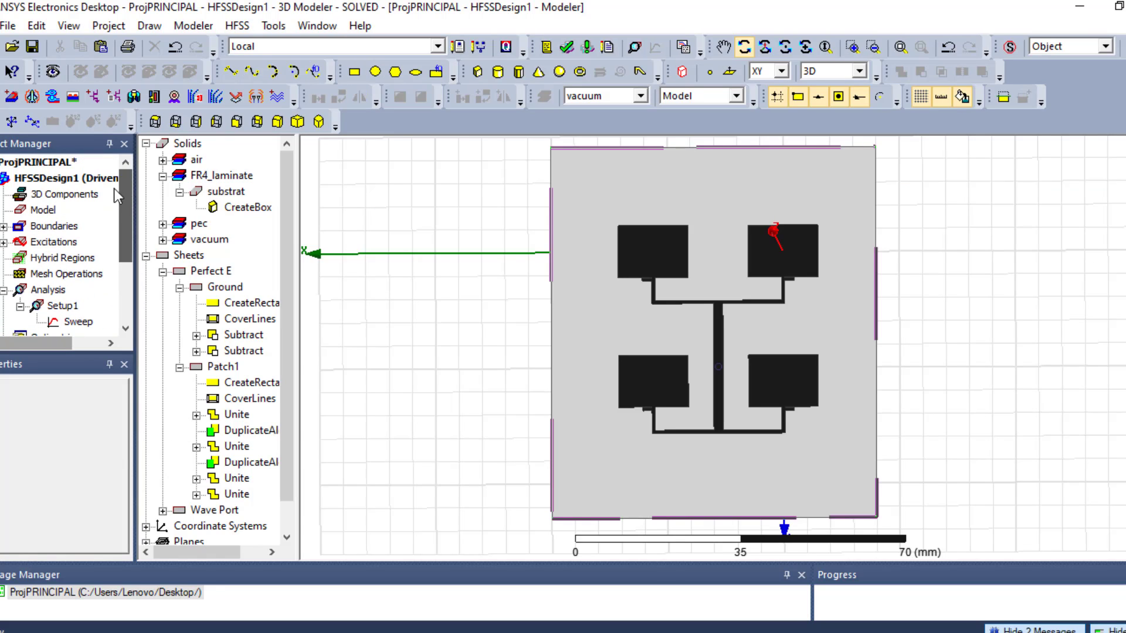
Step: Start a new far-field Radiation Pattern report from the HFSSDesign1 Results folder
{"action": "left_click", "coordinate": [112, 178]}
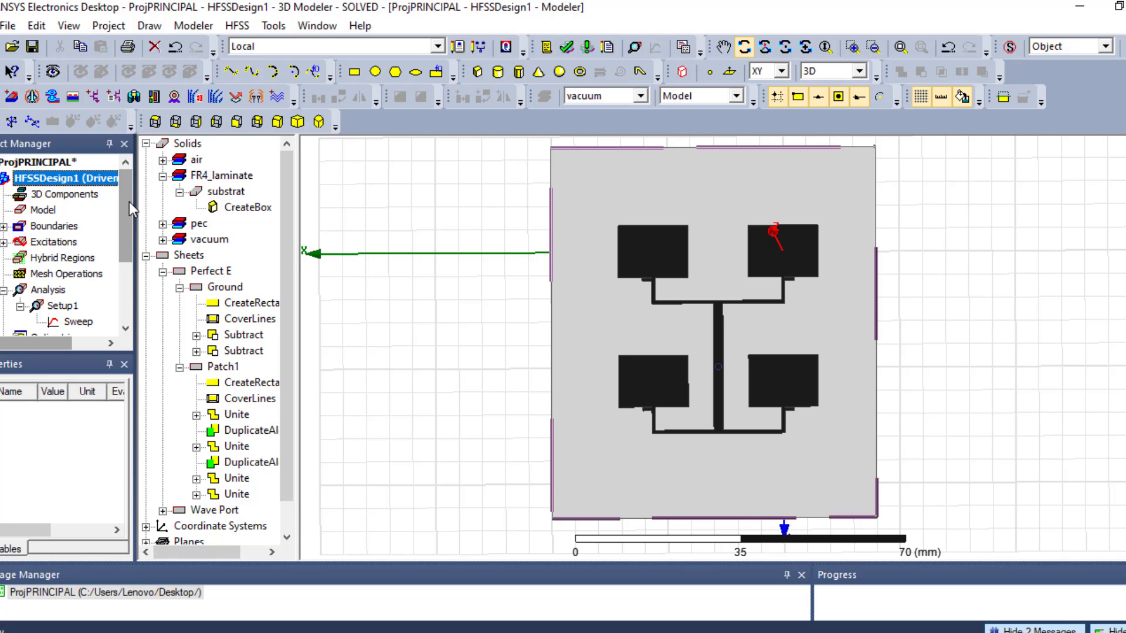
{"action": "left_click_drag", "start_coordinate": [129, 202], "coordinate": [131, 229]}
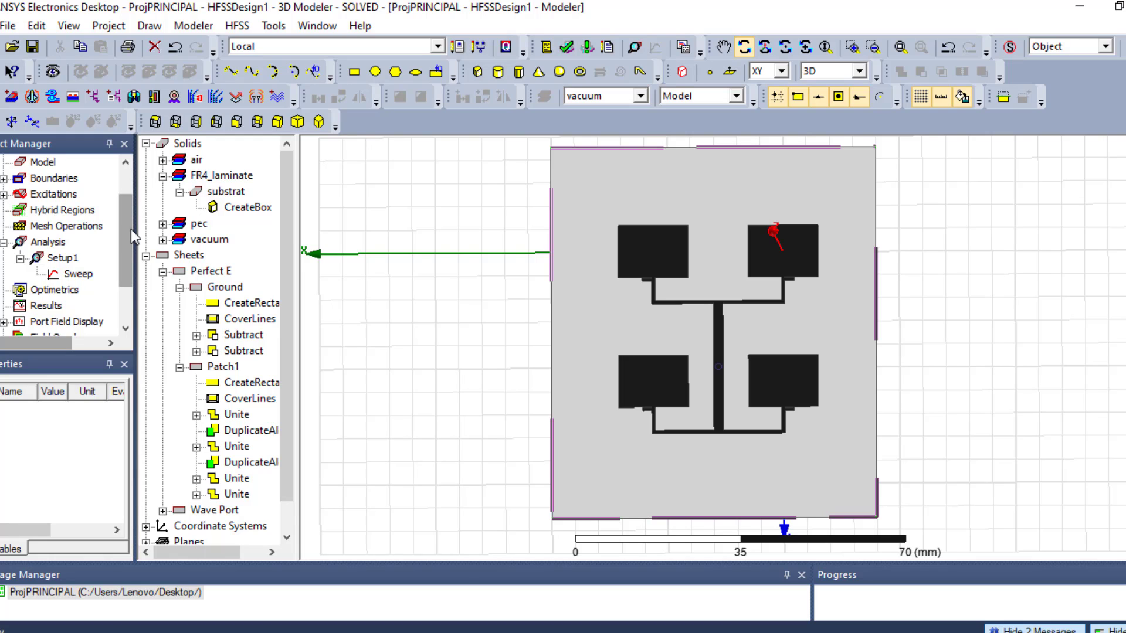
{"action": "left_click_drag", "start_coordinate": [131, 230], "coordinate": [126, 251]}
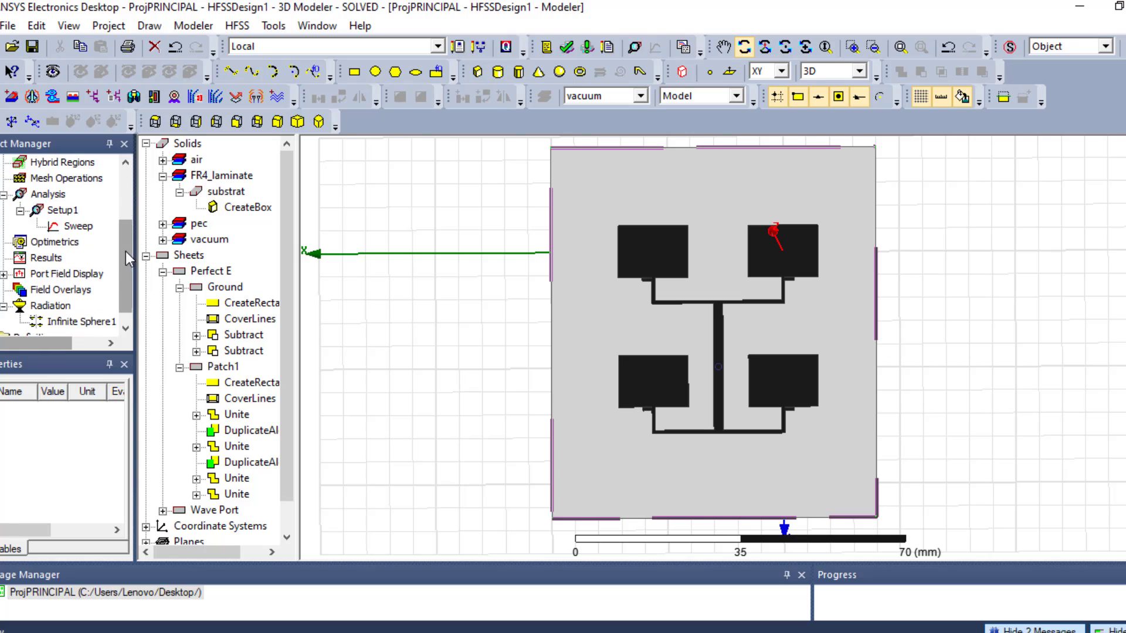
{"action": "left_click", "coordinate": [51, 261]}
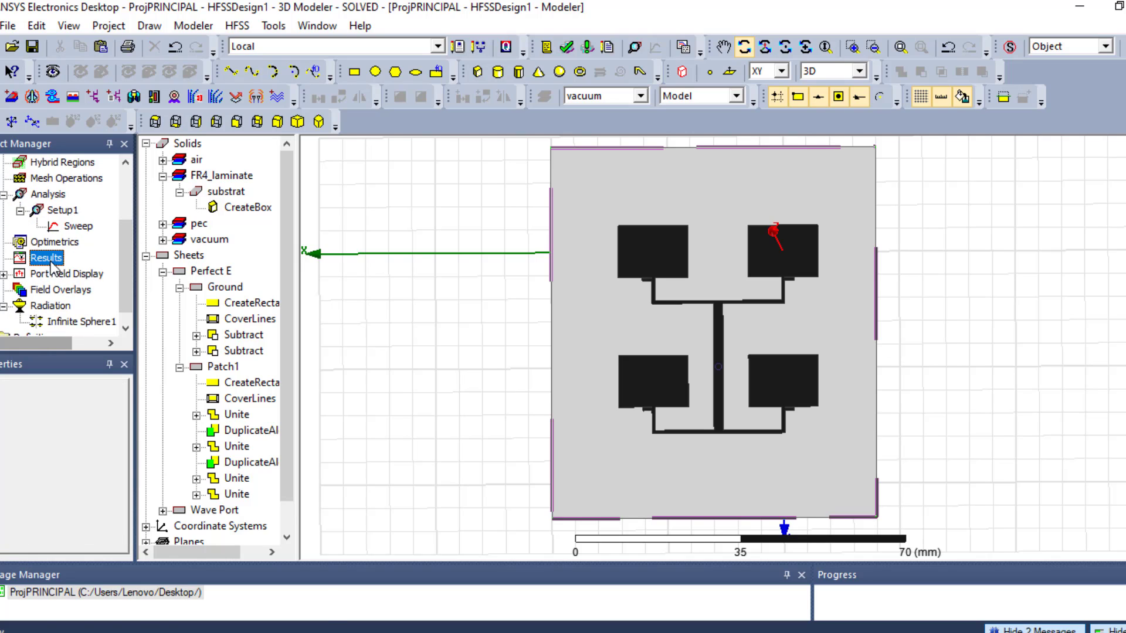
{"action": "right_click", "coordinate": [51, 262]}
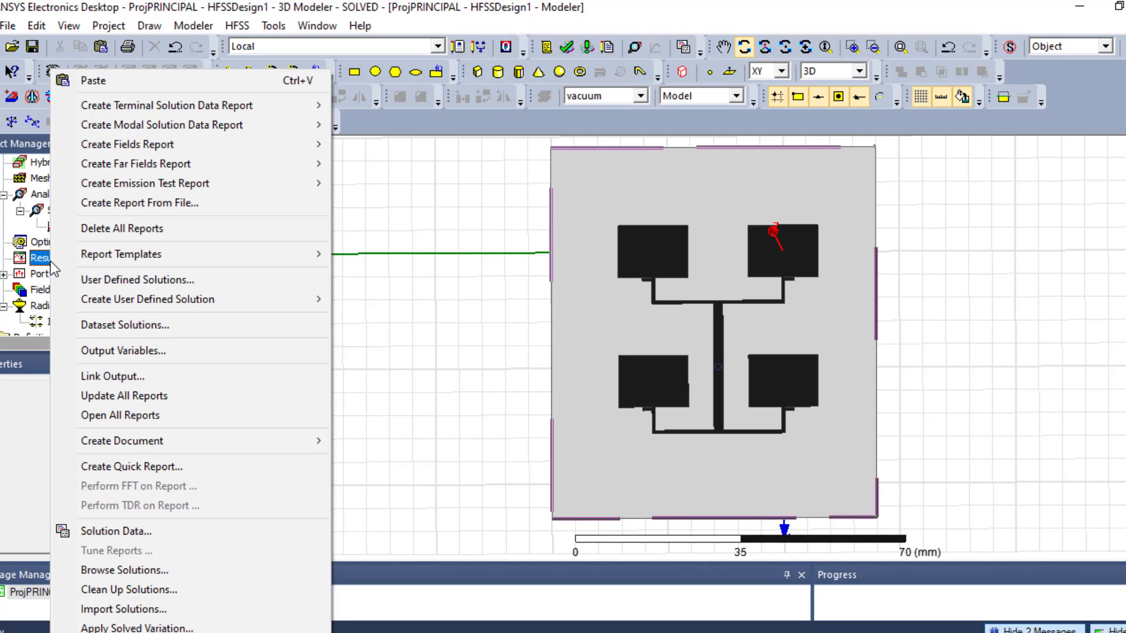
{"action": "mouse_move", "coordinate": [131, 166]}
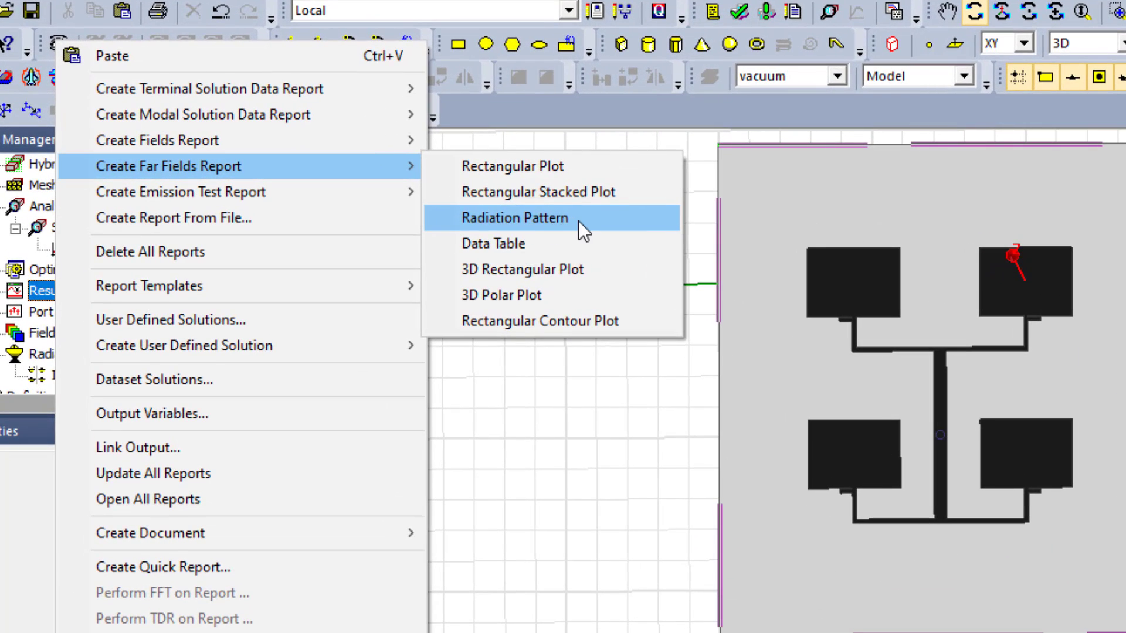
{"action": "left_click", "coordinate": [588, 223]}
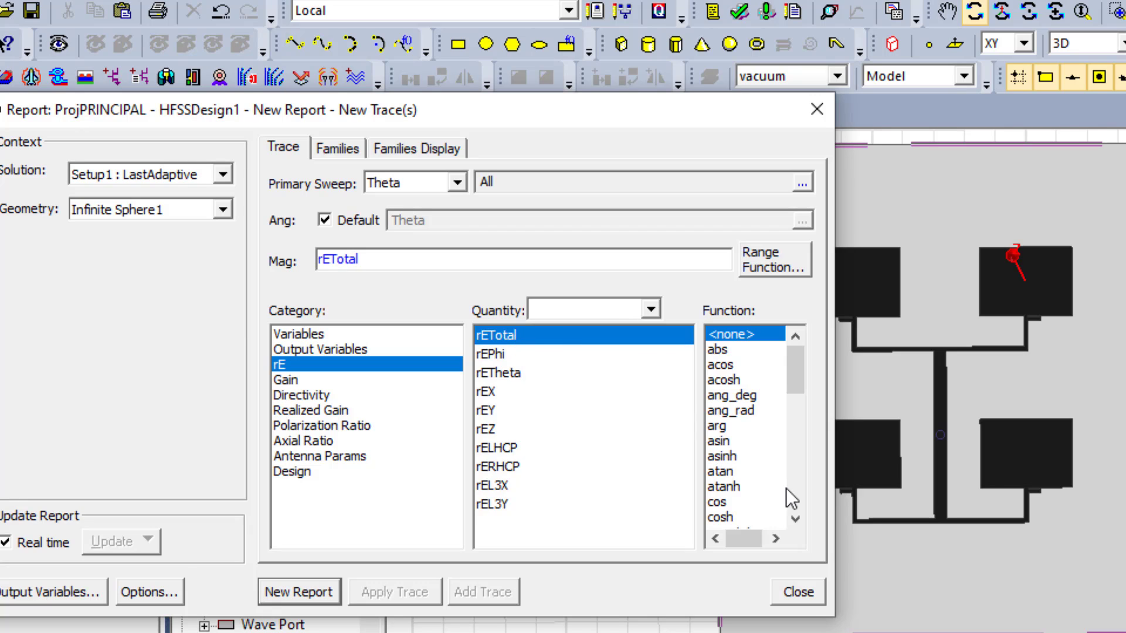
Step: Plot dB(rETotal) across all Phi at 5.38 GHz as Radiation Pattern 1
{"action": "scroll", "coordinate": [786, 488], "scroll_direction": "down", "scroll_amount": 2}
{"action": "left_click", "coordinate": [732, 468]}
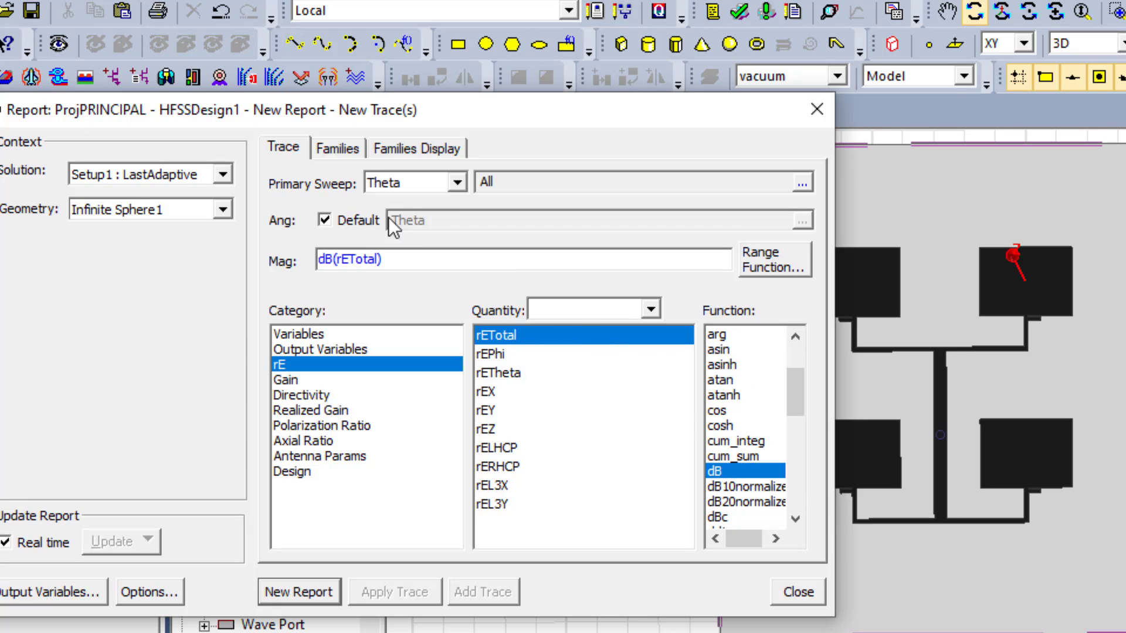
{"action": "left_click", "coordinate": [345, 150]}
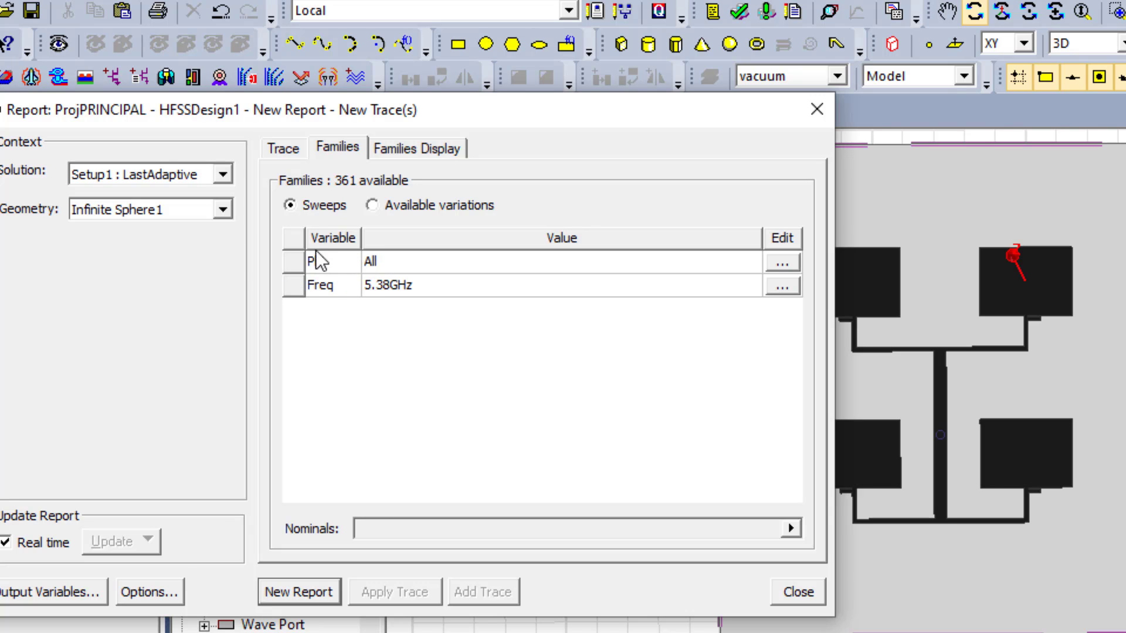
{"action": "left_click", "coordinate": [286, 150]}
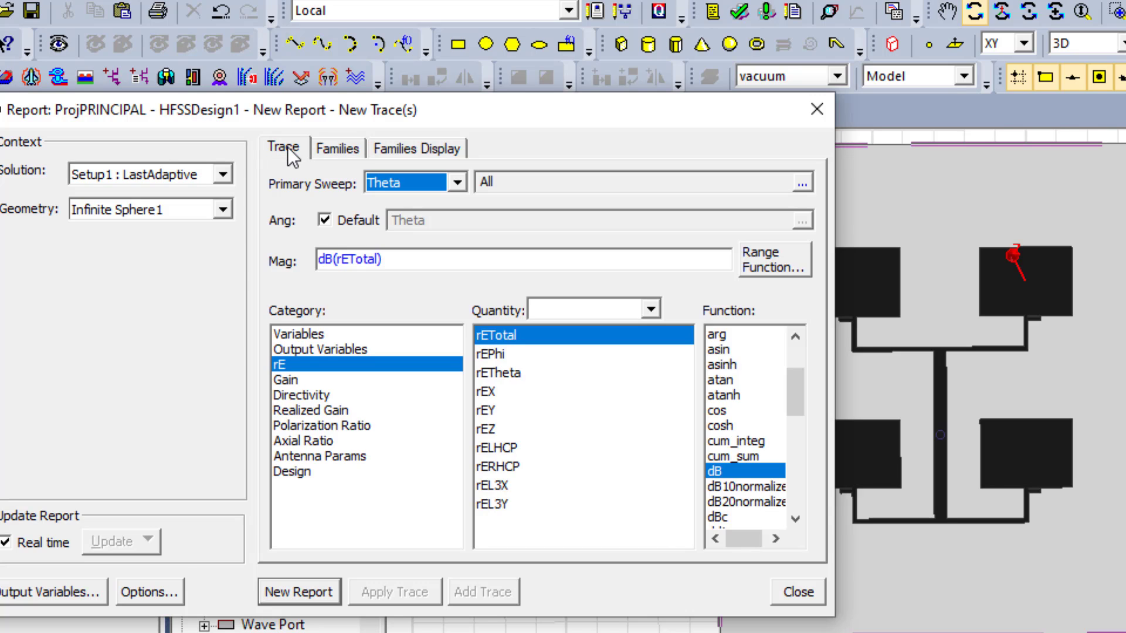
{"action": "left_click", "coordinate": [300, 597]}
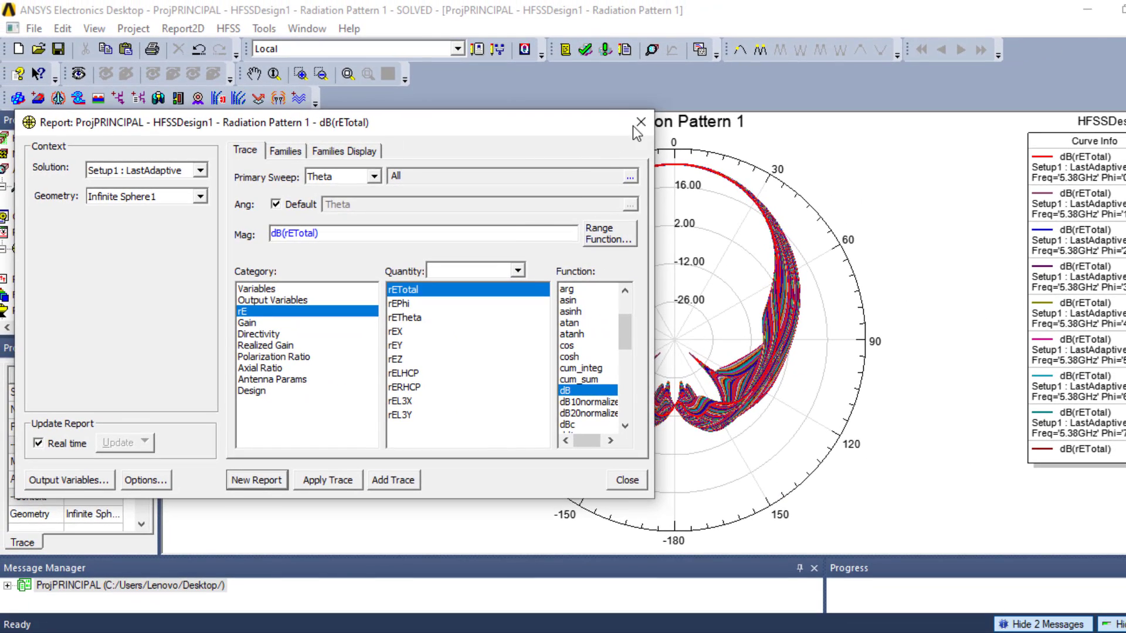
{"action": "left_click", "coordinate": [639, 122]}
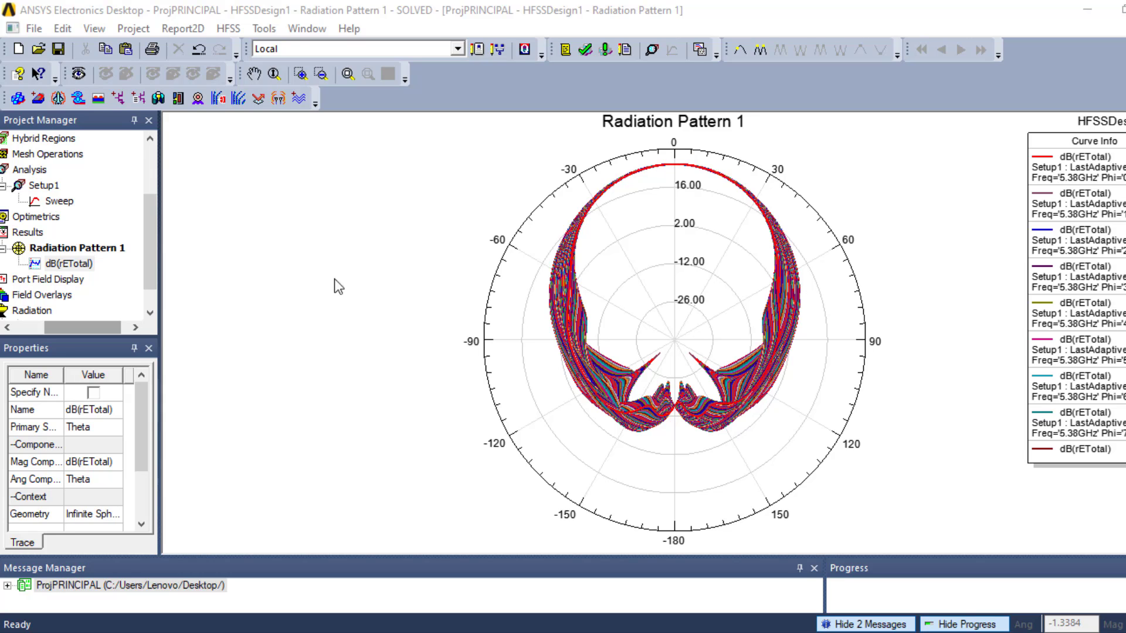
Step: Scroll the Radiation Pattern 1 view and select Results in the Project Manager
{"action": "scroll", "coordinate": [84, 331], "scroll_direction": "left", "scroll_amount": 2}
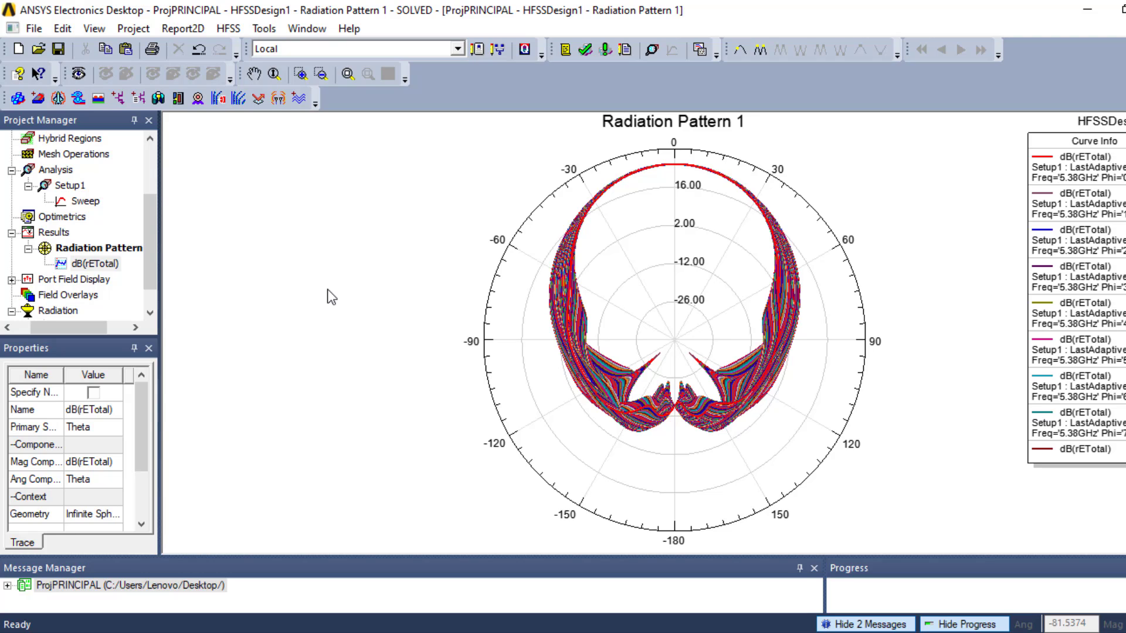
{"action": "left_click", "coordinate": [55, 233]}
Step: Start another far-field Radiation Pattern report plotting the Gain quantity GainTheta
{"action": "right_click", "coordinate": [57, 237]}
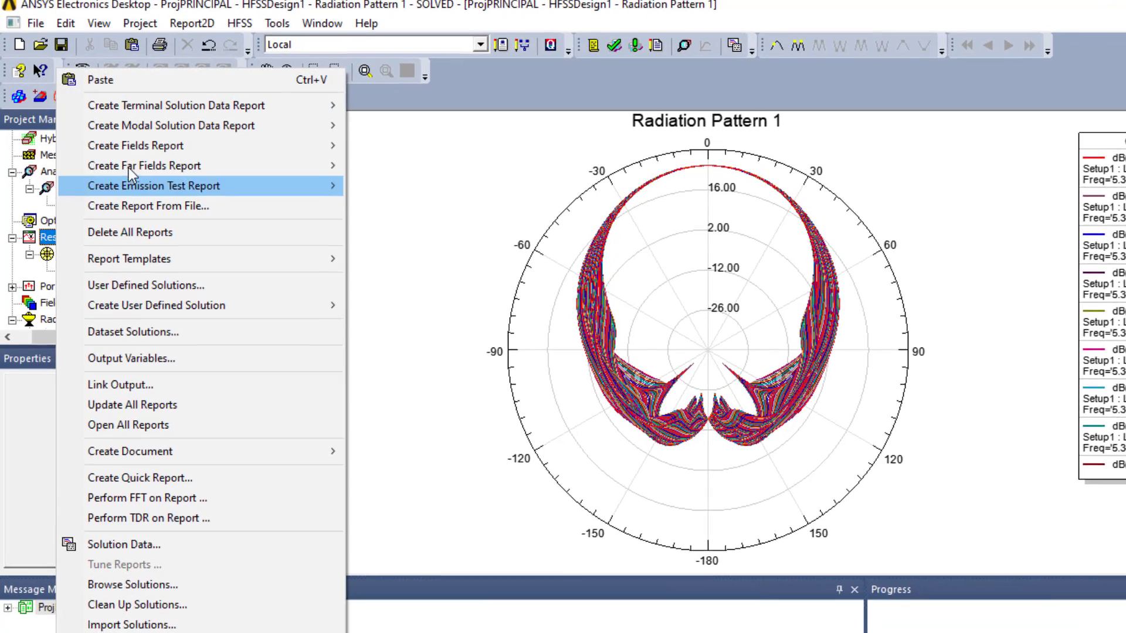
{"action": "mouse_move", "coordinate": [176, 166]}
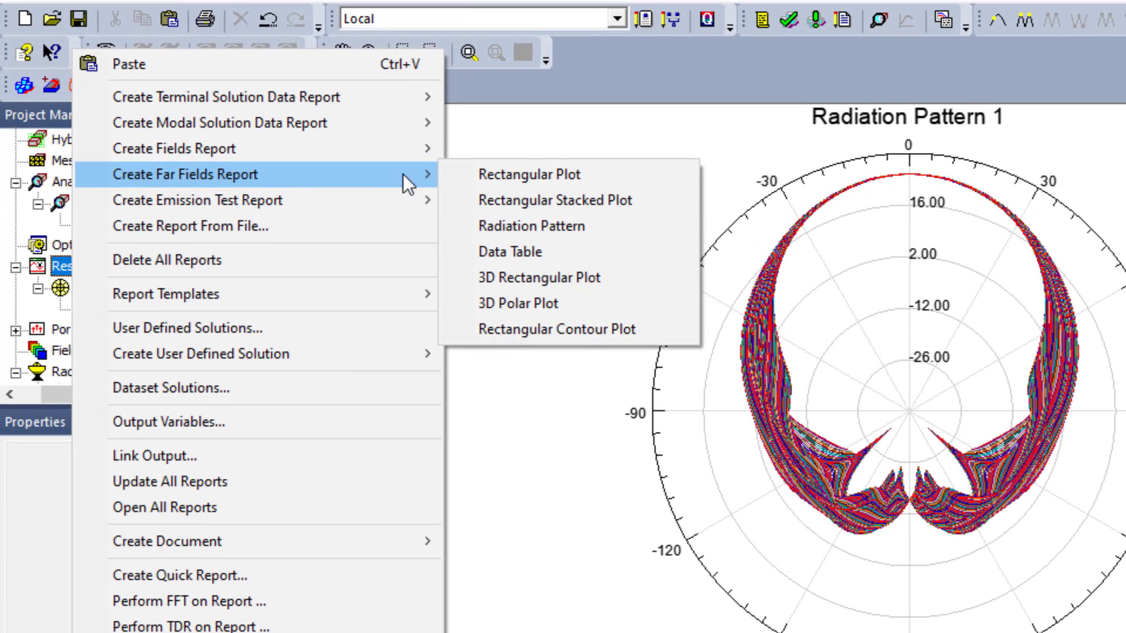
{"action": "left_click", "coordinate": [557, 225]}
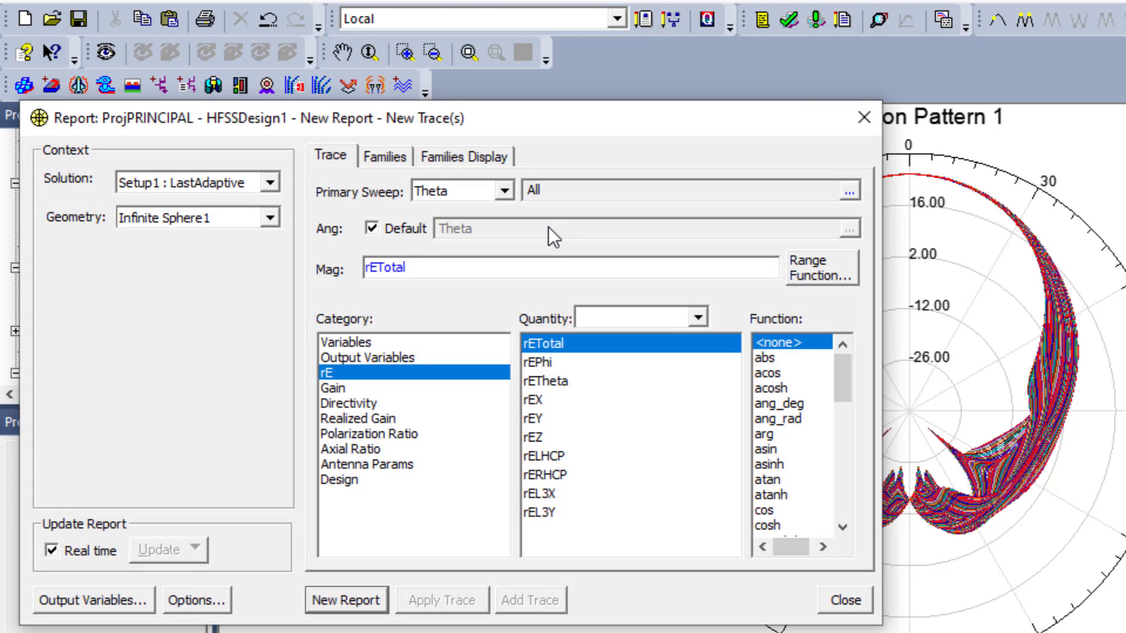
{"action": "left_click", "coordinate": [333, 388]}
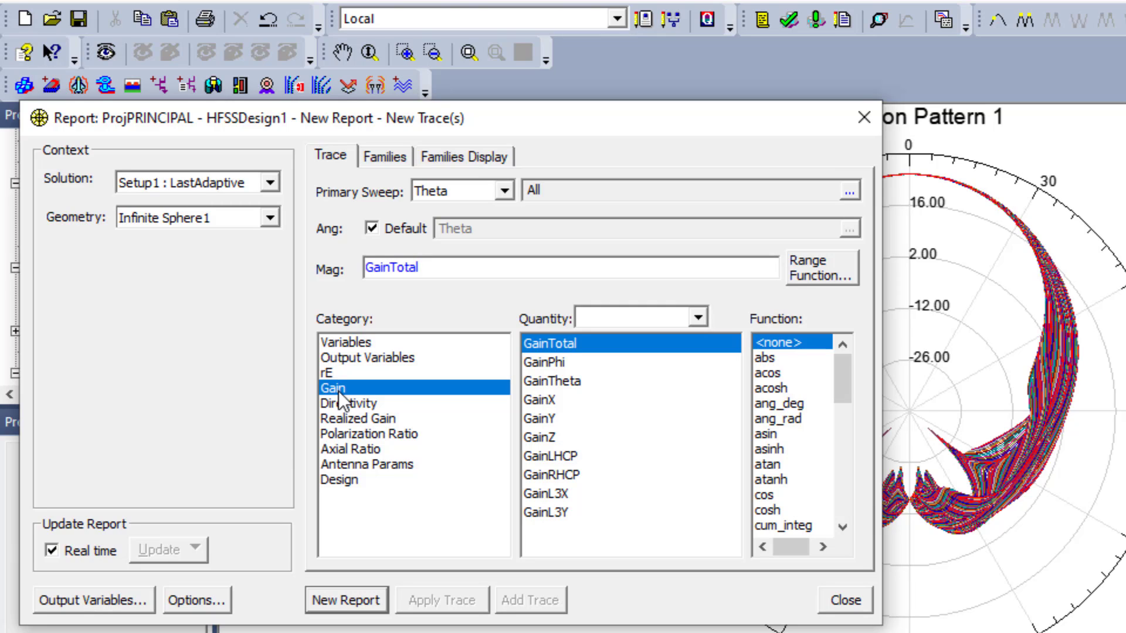
{"action": "left_click", "coordinate": [558, 382]}
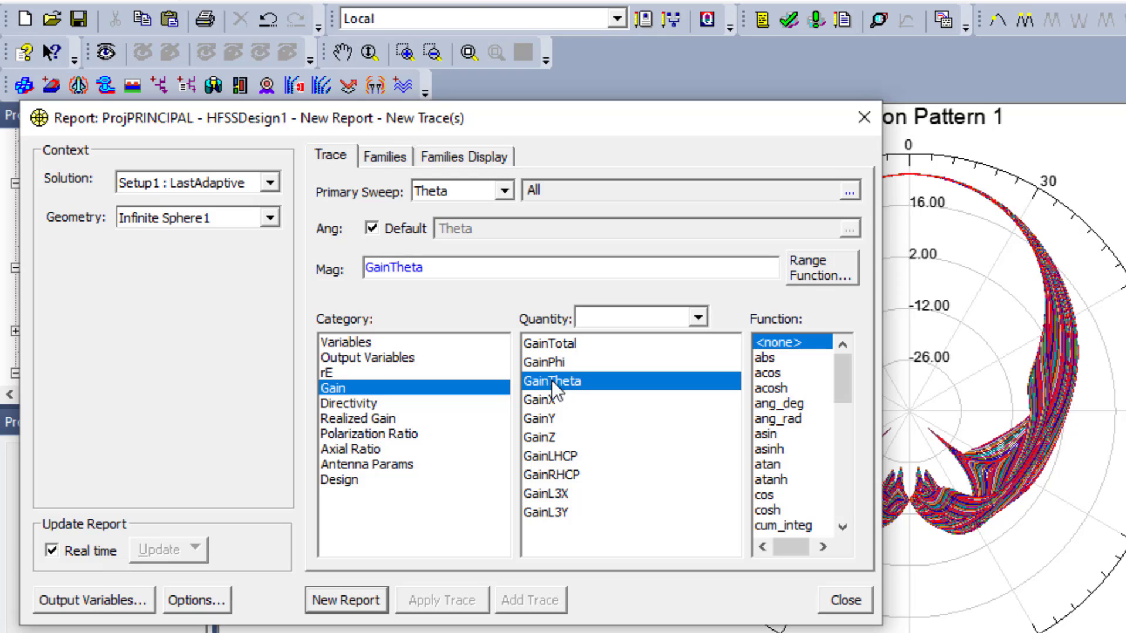
Step: Restrict the pattern to Phi 90deg at 5.38 GHz and create Radiation Pattern 2
{"action": "left_click", "coordinate": [388, 160]}
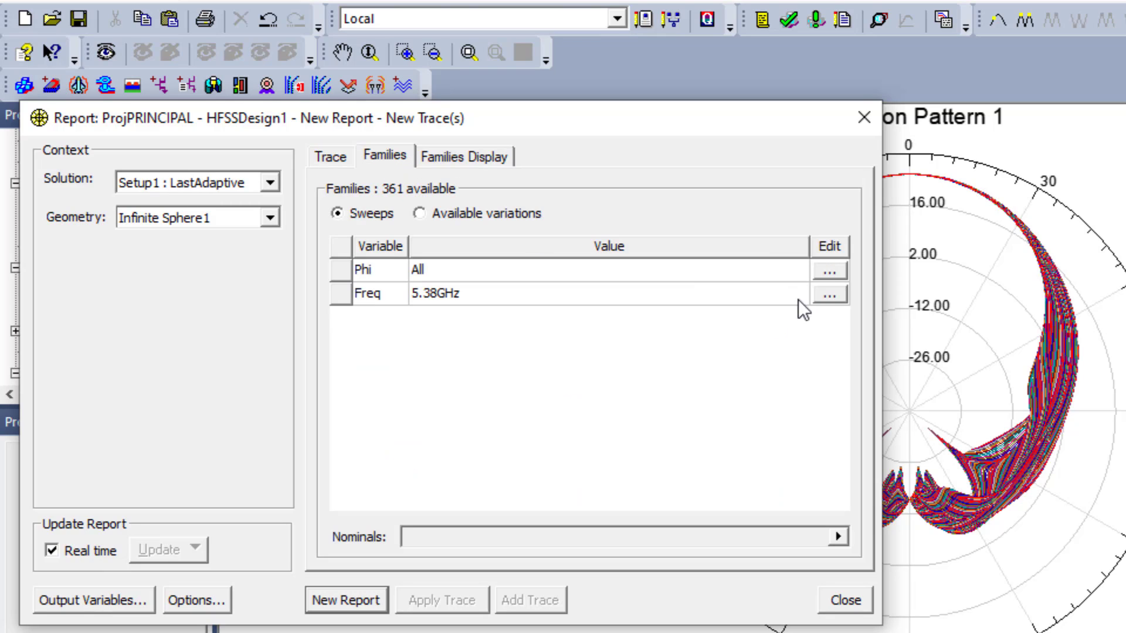
{"action": "left_click", "coordinate": [830, 271]}
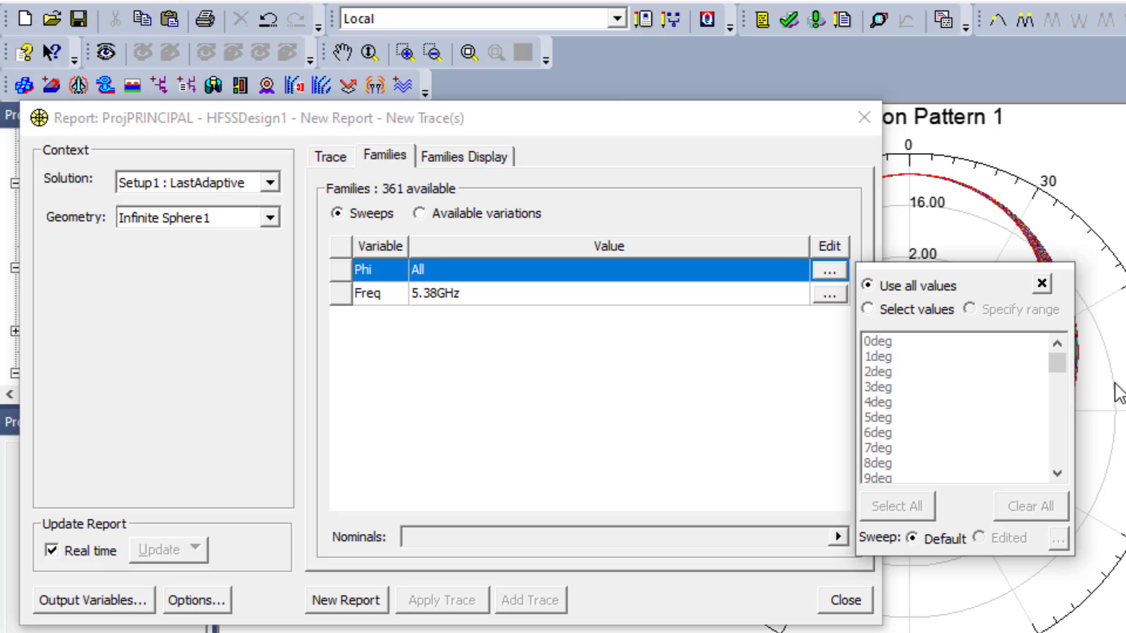
{"action": "left_click", "coordinate": [938, 310]}
{"action": "left_click_drag", "start_coordinate": [1056, 375], "coordinate": [873, 388]}
{"action": "left_click", "coordinate": [884, 387]}
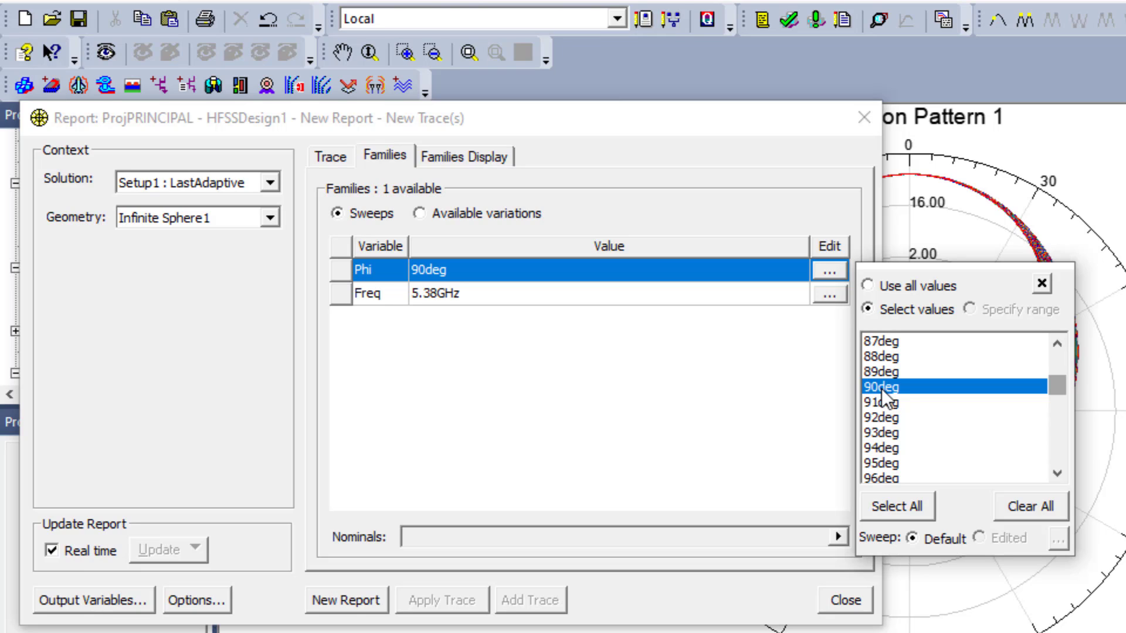
{"action": "left_click", "coordinate": [717, 431]}
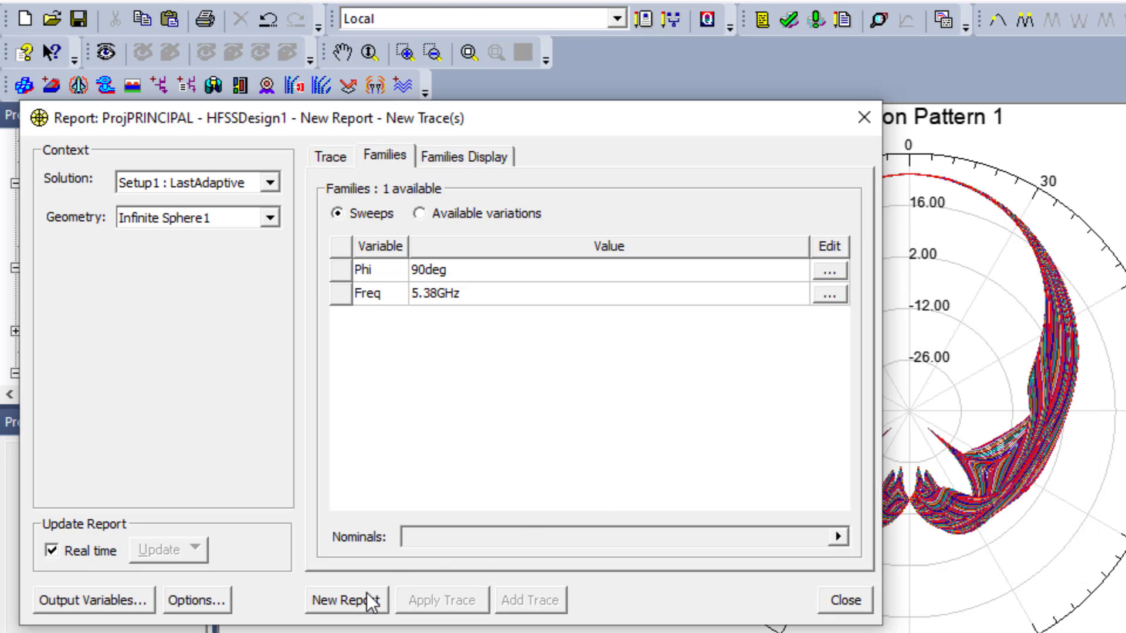
{"action": "left_click", "coordinate": [372, 600]}
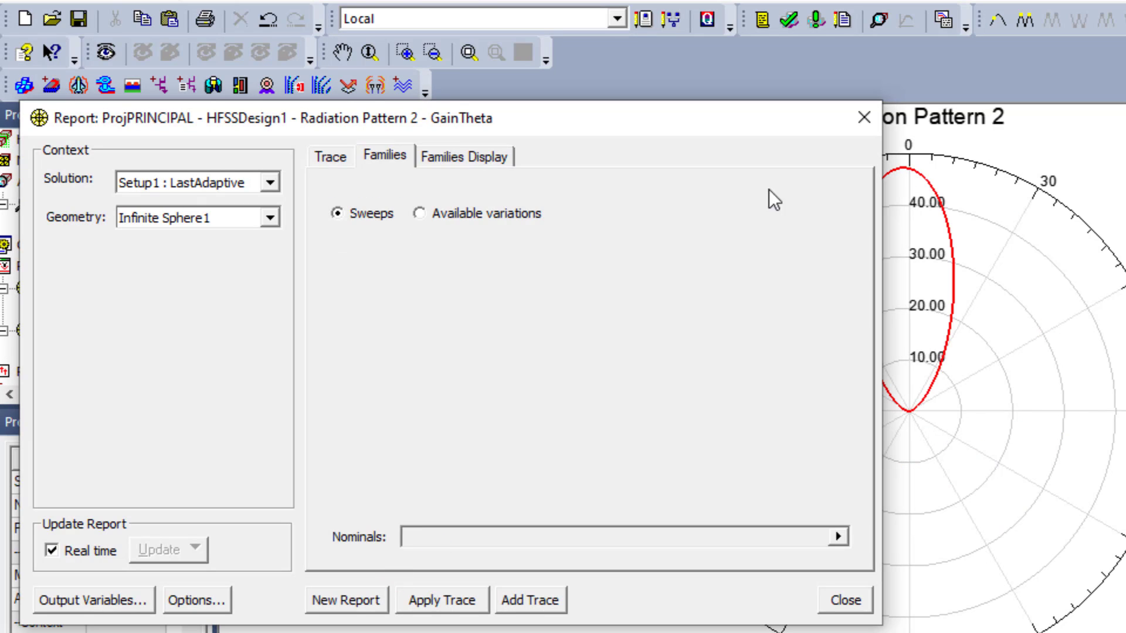
Step: Add a Phi 0deg GainTheta_1 trace to Radiation Pattern 2 and close the report dialog
{"action": "left_click_drag", "start_coordinate": [786, 125], "coordinate": [628, 124]}
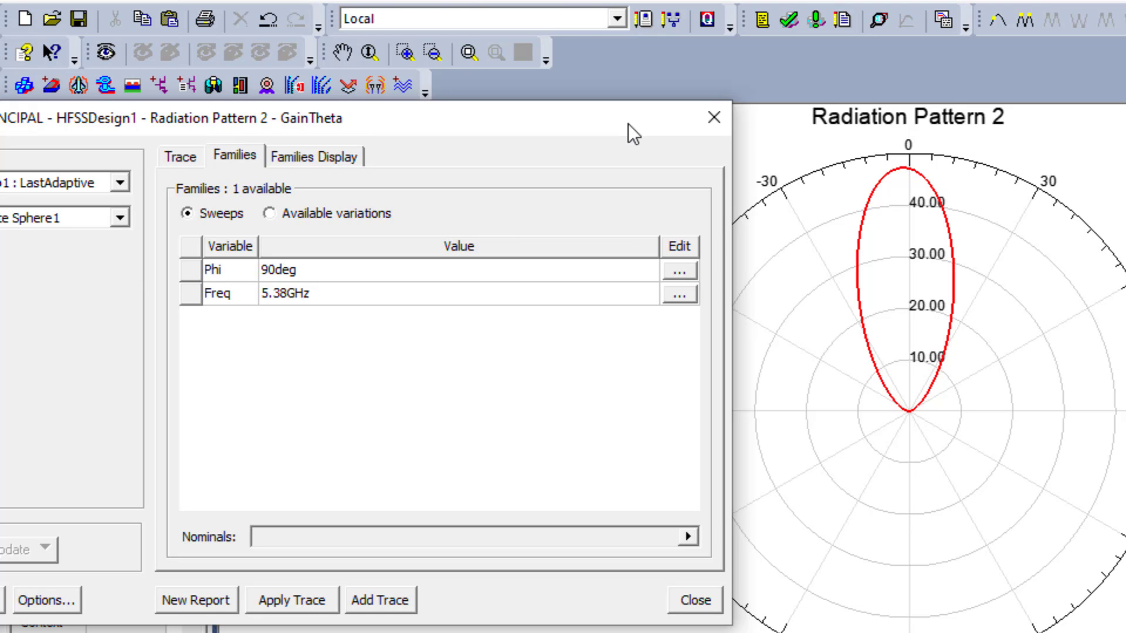
{"action": "left_click_drag", "start_coordinate": [628, 124], "coordinate": [820, 90]}
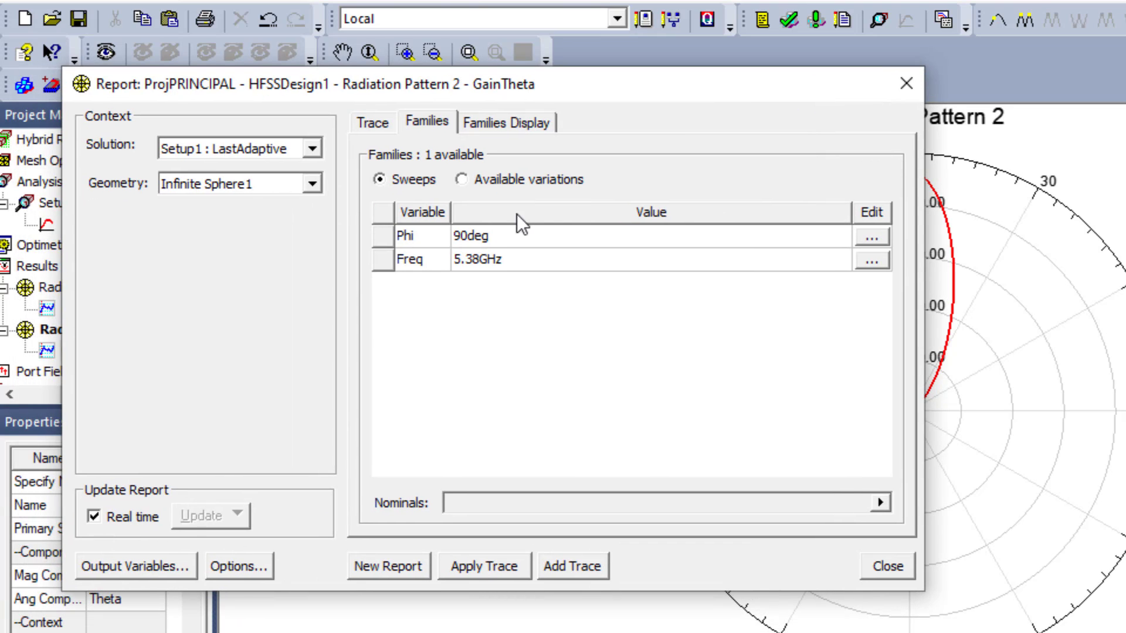
{"action": "left_click", "coordinate": [871, 238]}
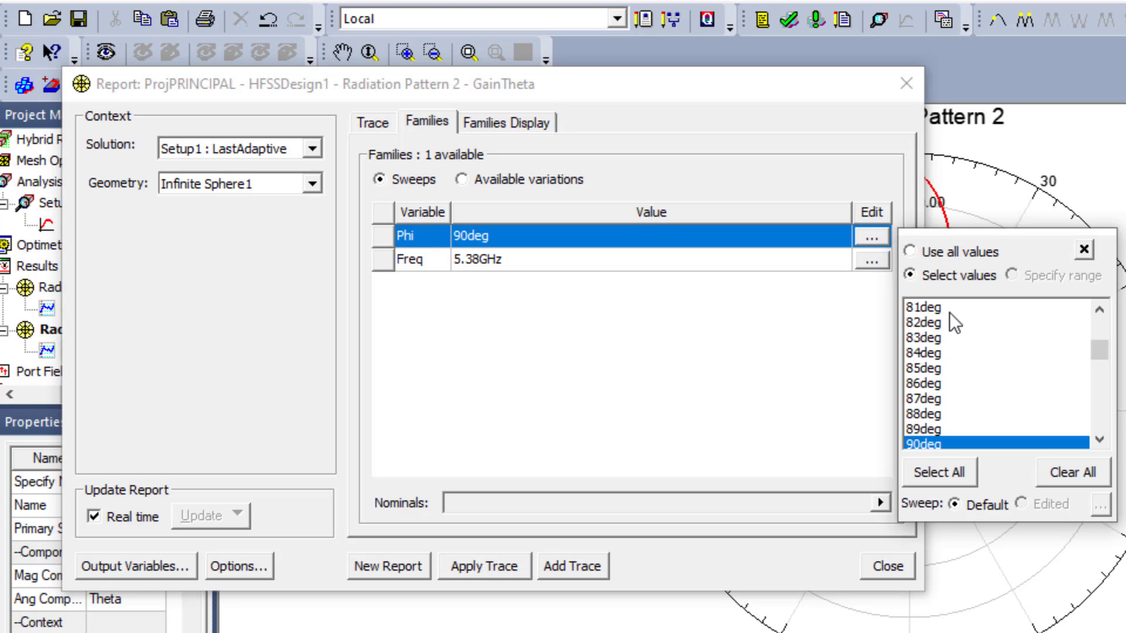
{"action": "left_click_drag", "start_coordinate": [1098, 354], "coordinate": [1100, 323]}
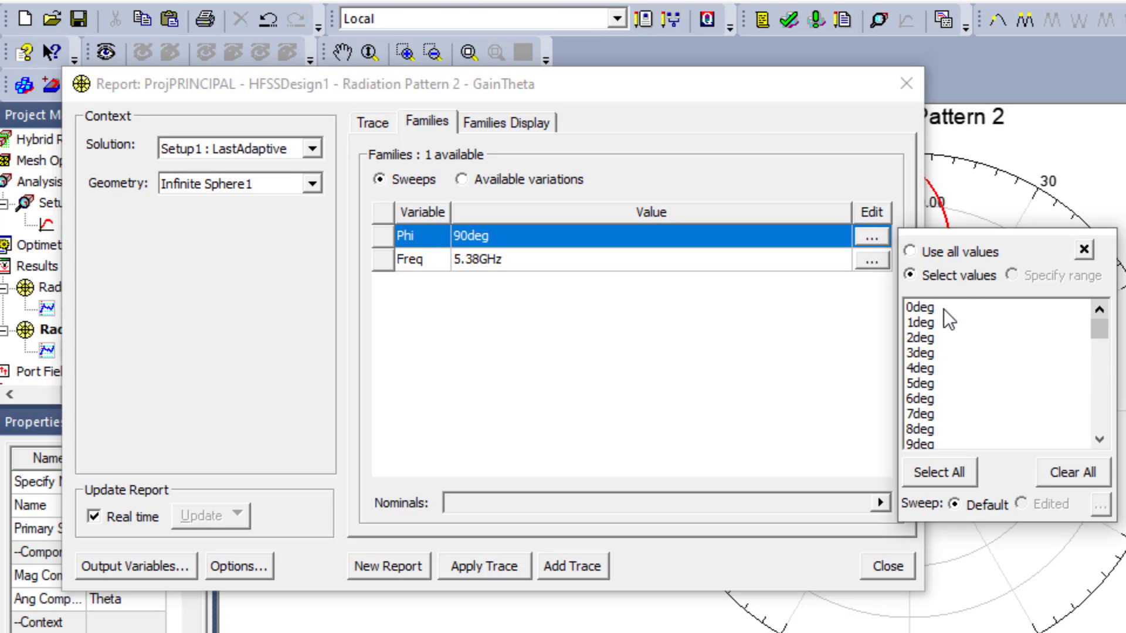
{"action": "left_click", "coordinate": [920, 308]}
{"action": "left_click", "coordinate": [594, 326]}
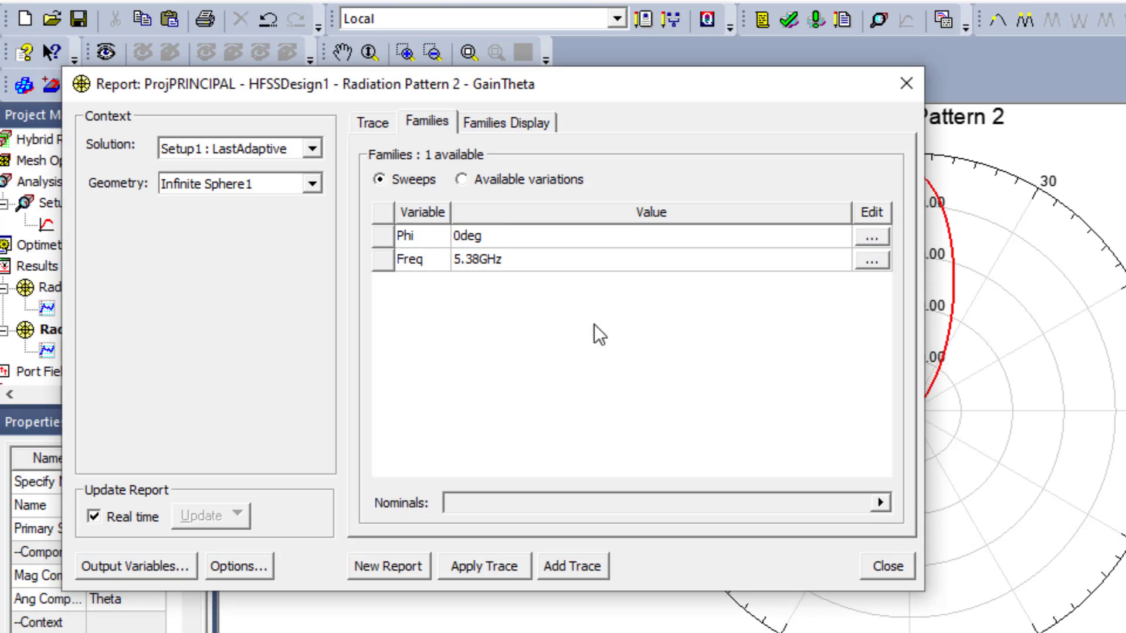
{"action": "left_click", "coordinate": [580, 569]}
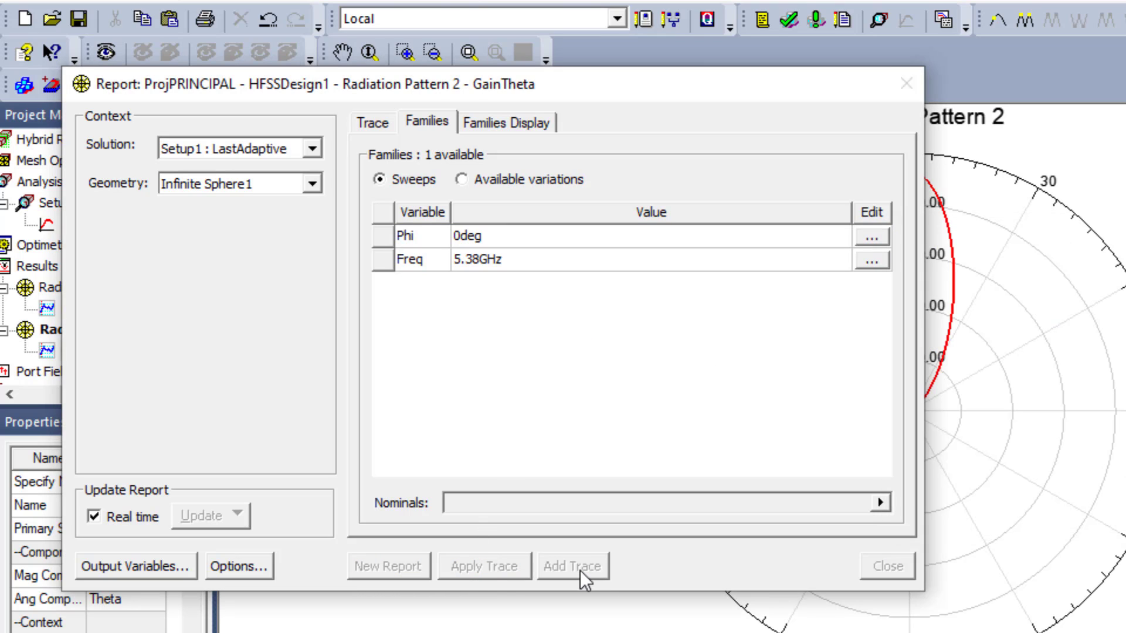
{"action": "left_click", "coordinate": [906, 84]}
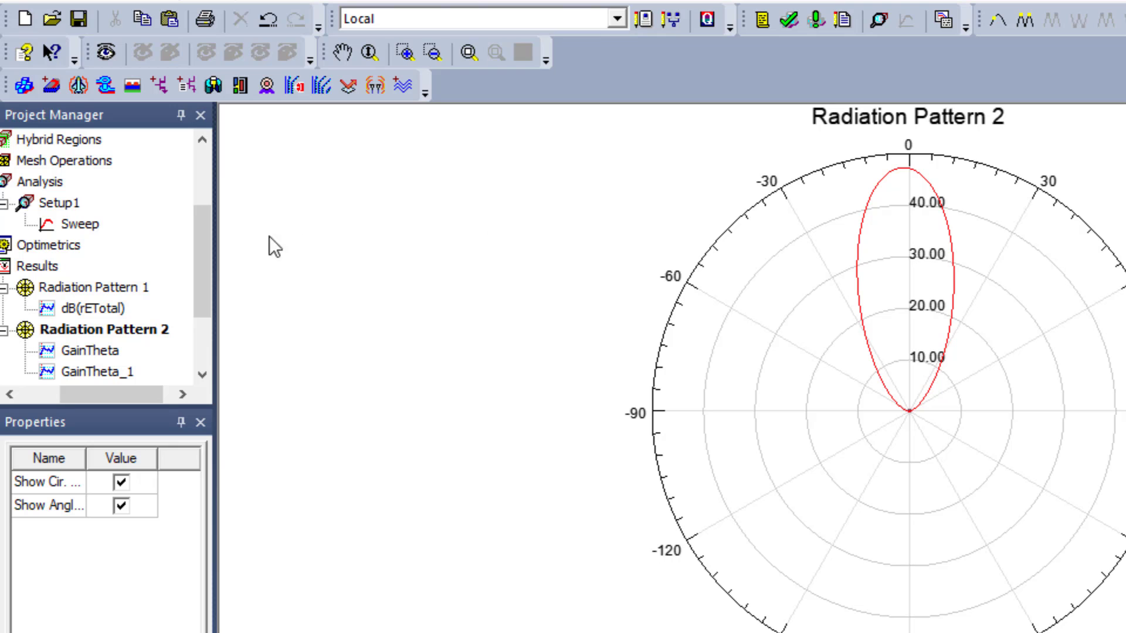
{"action": "left_click_drag", "start_coordinate": [206, 254], "coordinate": [209, 279]}
Step: Create Radiation Pattern 3 plotting GainTheta at Phi 0deg and 5.38 GHz
{"action": "right_click", "coordinate": [27, 208]}
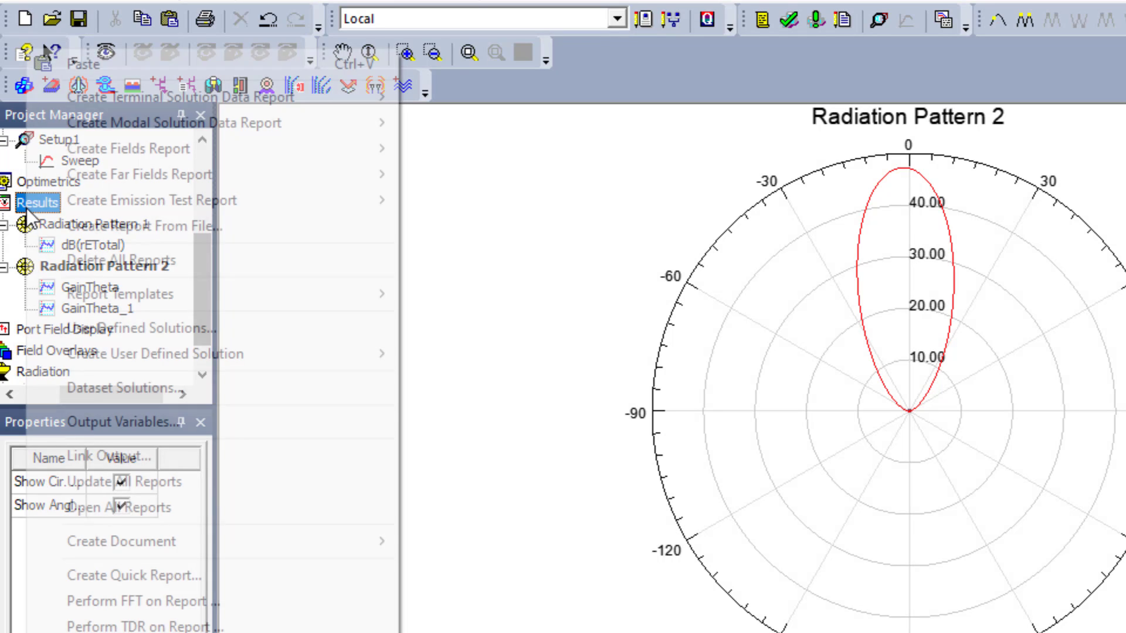
{"action": "mouse_move", "coordinate": [93, 174]}
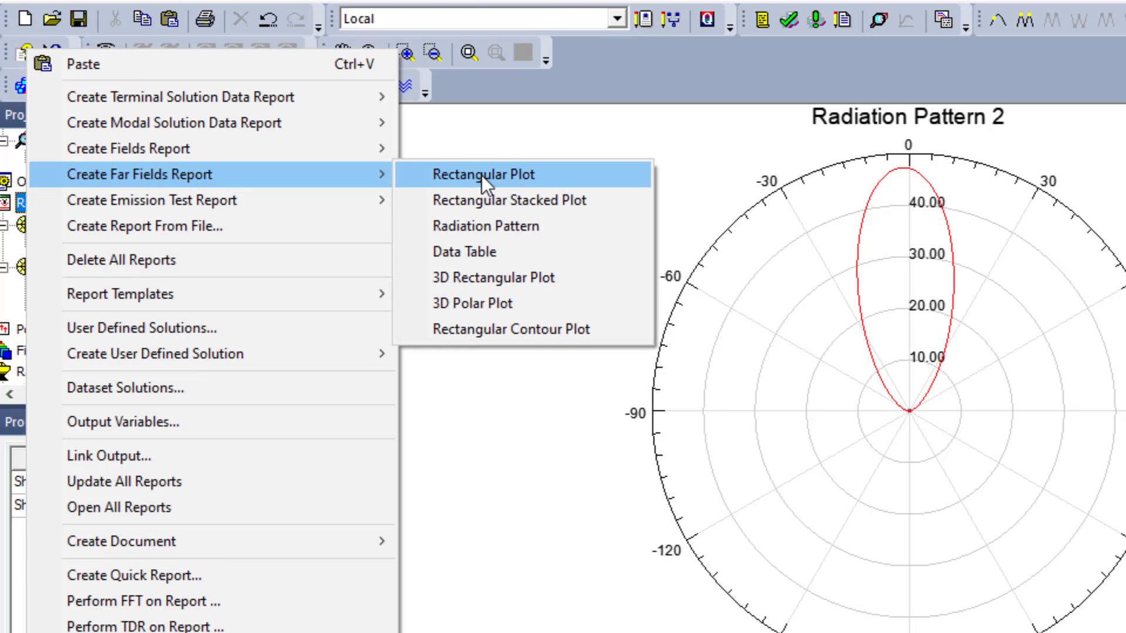
{"action": "left_click", "coordinate": [481, 224]}
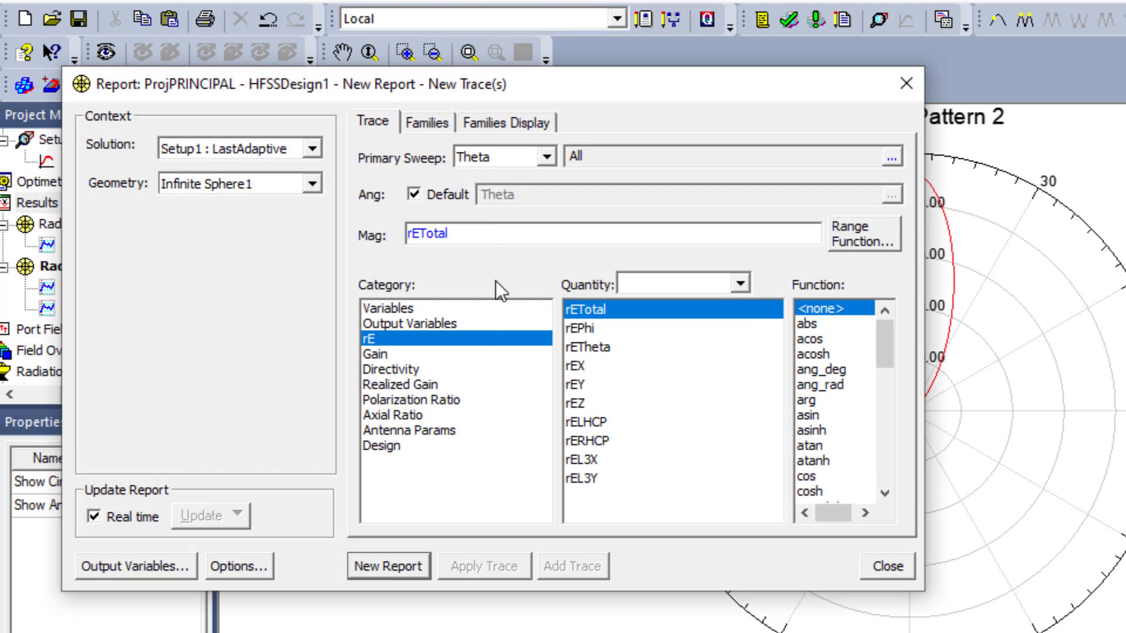
{"action": "left_click", "coordinate": [380, 354]}
{"action": "left_click", "coordinate": [584, 347]}
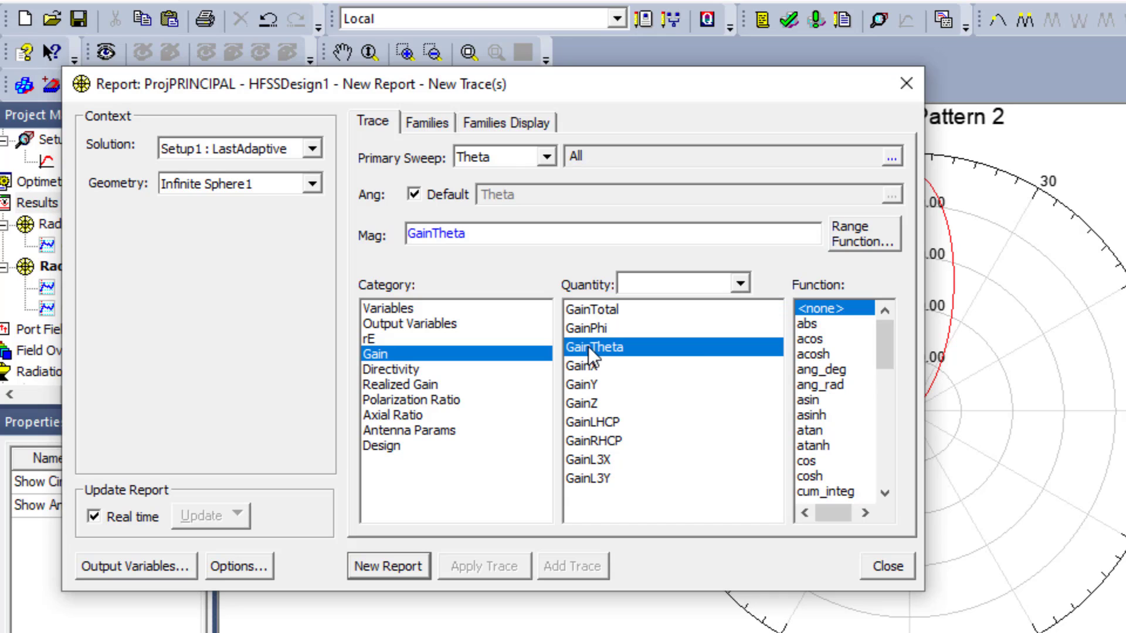
{"action": "left_click", "coordinate": [428, 121]}
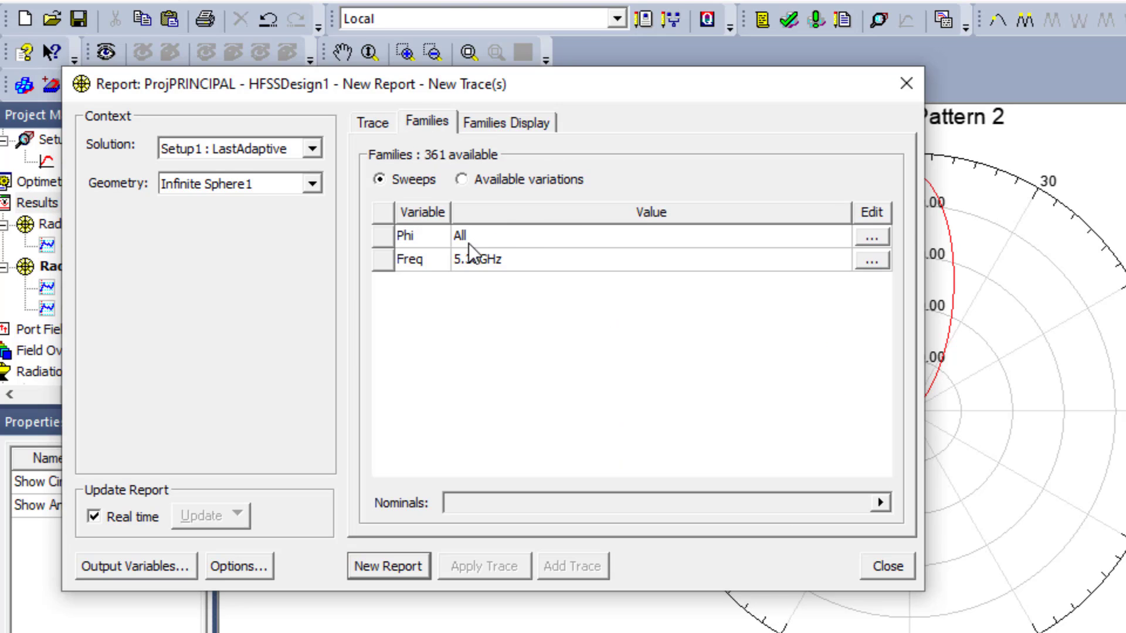
{"action": "left_click", "coordinate": [879, 237]}
{"action": "left_click", "coordinate": [920, 308]}
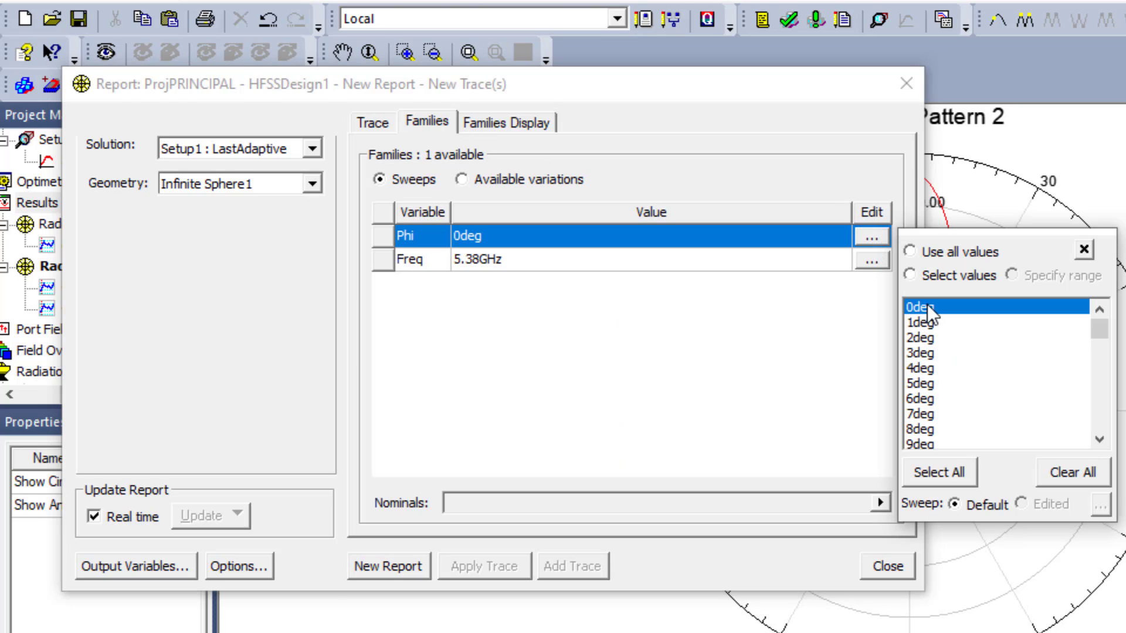
{"action": "left_click", "coordinate": [410, 572]}
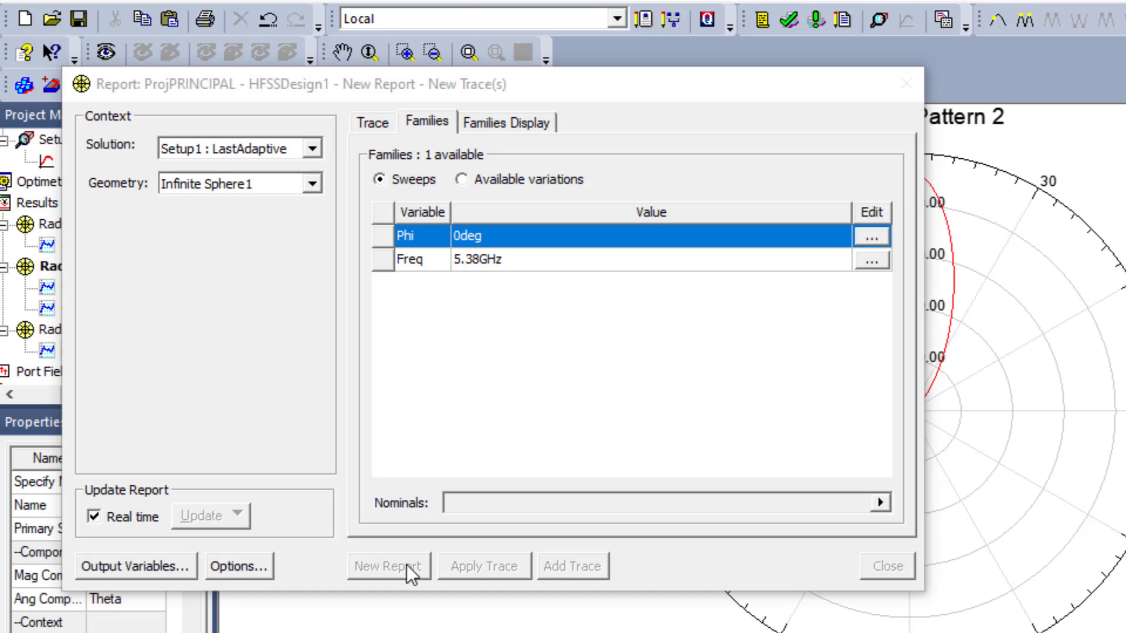
{"action": "left_click", "coordinate": [915, 93]}
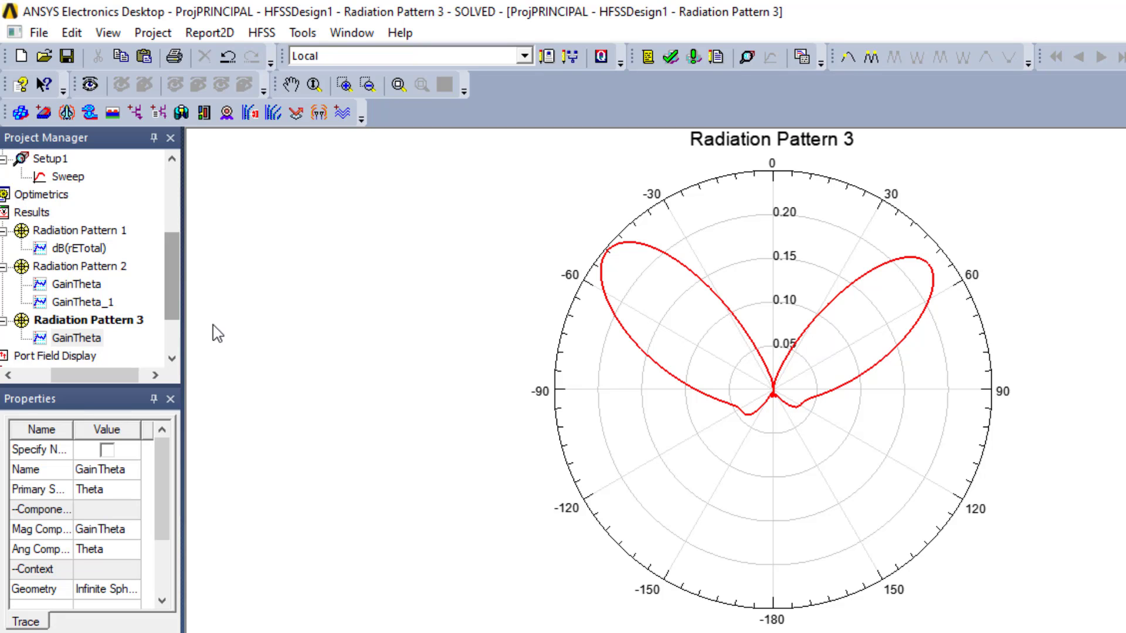
Step: Delete the GainTheta_1 trace from Radiation Pattern 2
{"action": "left_click", "coordinate": [101, 305]}
{"action": "right_click", "coordinate": [101, 306]}
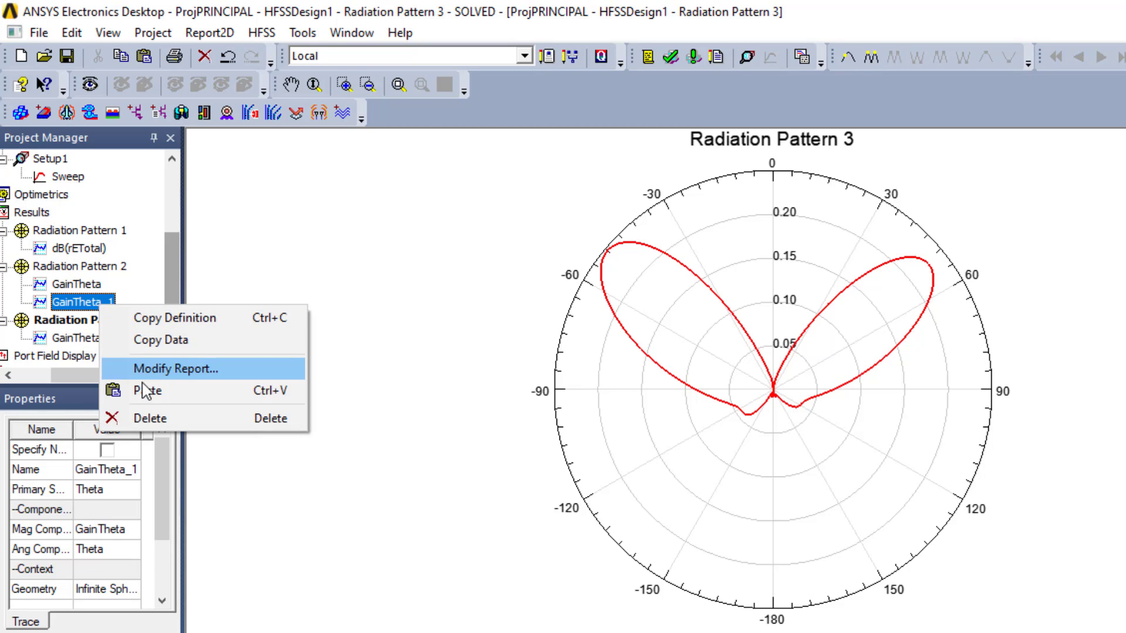
{"action": "left_click", "coordinate": [147, 417]}
Step: Inspect the GainTheta trace settings of Radiation Patterns 2 and 3
{"action": "double_click", "coordinate": [92, 285]}
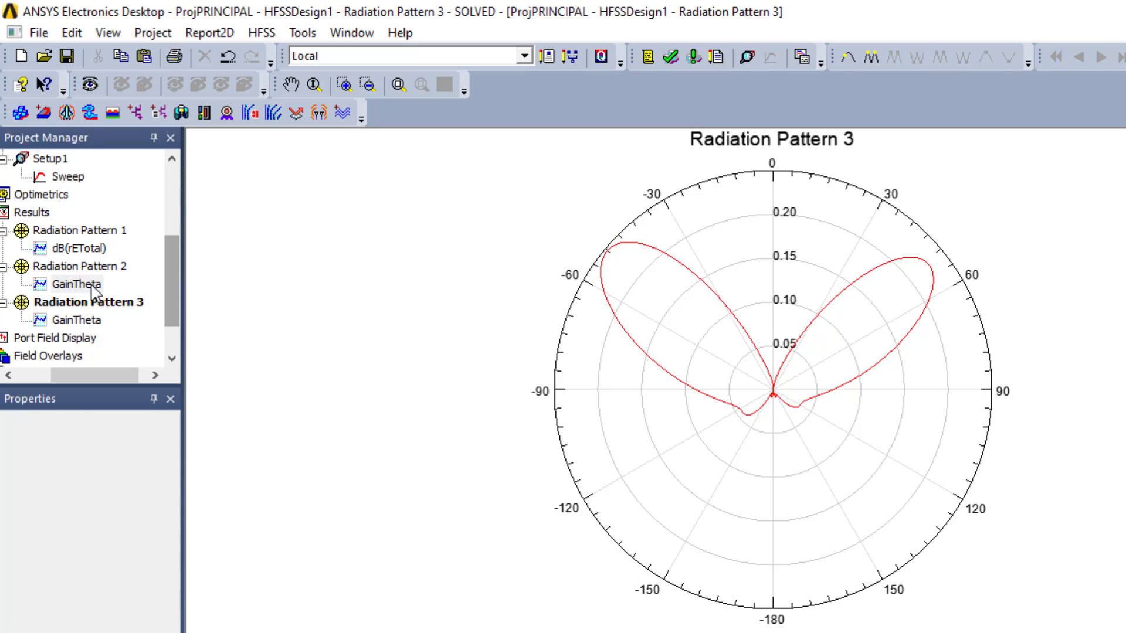
{"action": "left_click", "coordinate": [783, 118]}
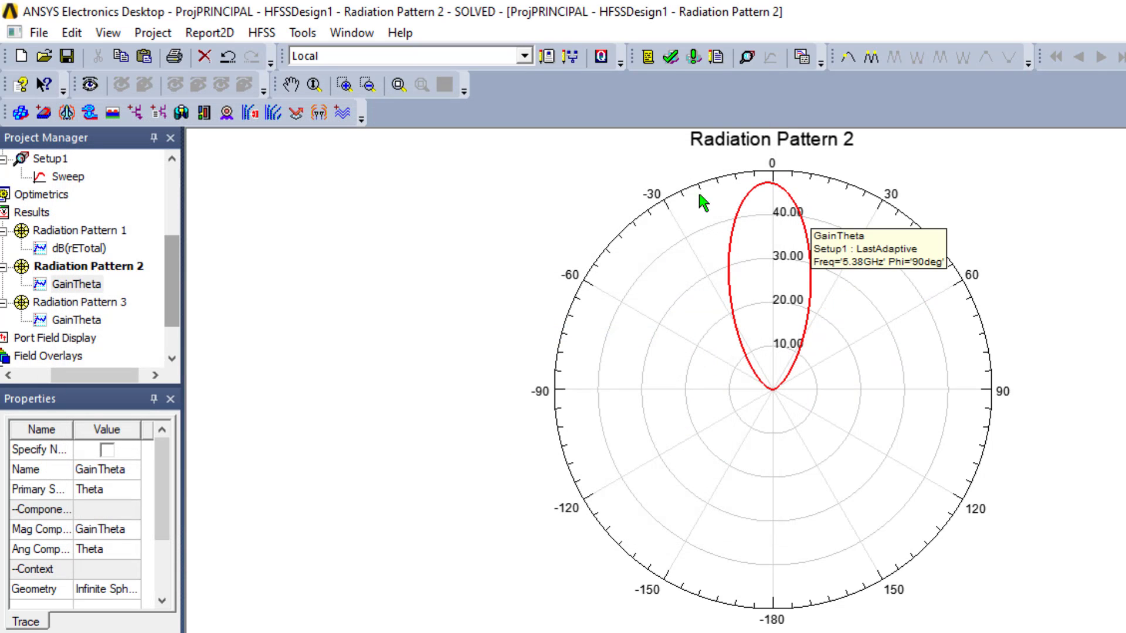
{"action": "double_click", "coordinate": [82, 320]}
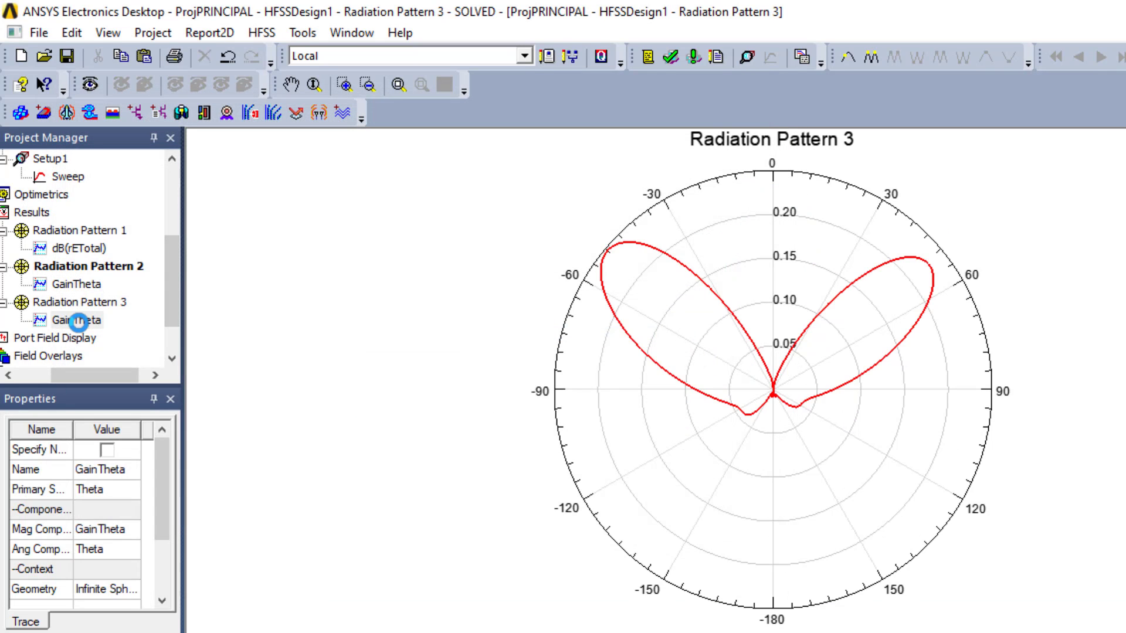
{"action": "left_click", "coordinate": [767, 104]}
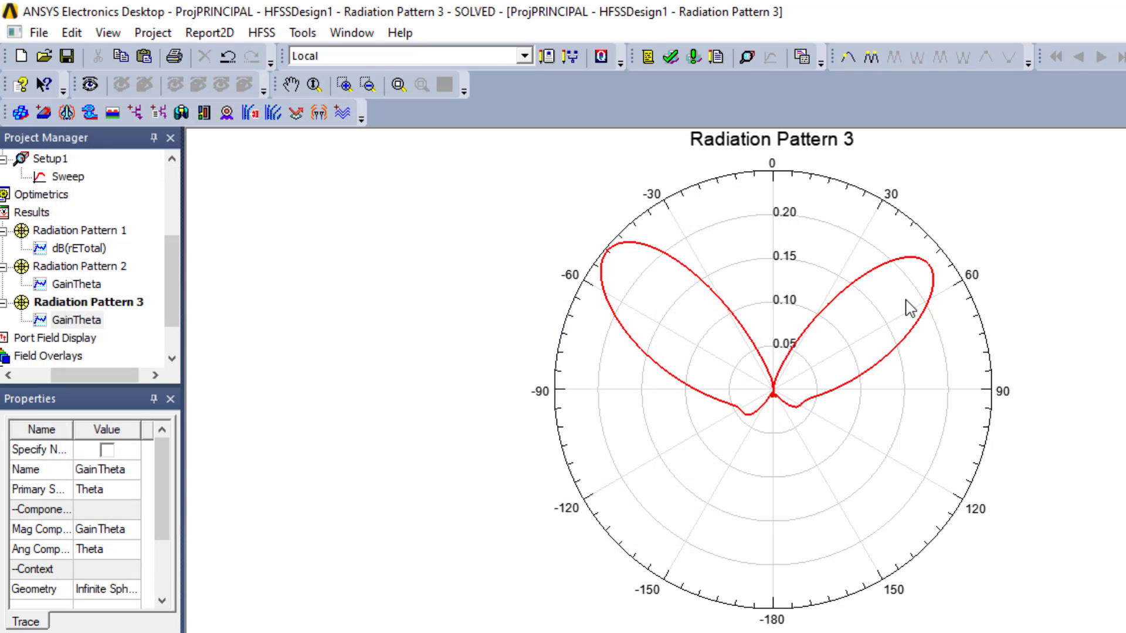
{"action": "scroll", "coordinate": [75, 375], "scroll_direction": "left", "scroll_amount": 2}
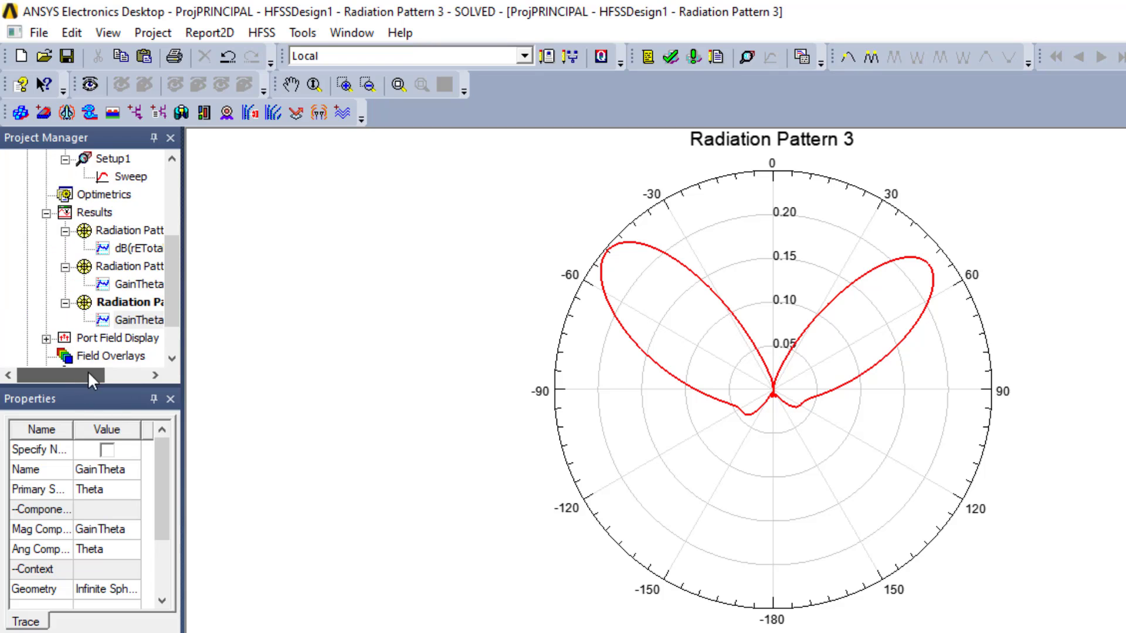
{"action": "scroll", "coordinate": [89, 375], "scroll_direction": "right", "scroll_amount": 1}
Step: Start a new far-field Radiation Pattern report showing GainTheta in dB
{"action": "right_click", "coordinate": [73, 214]}
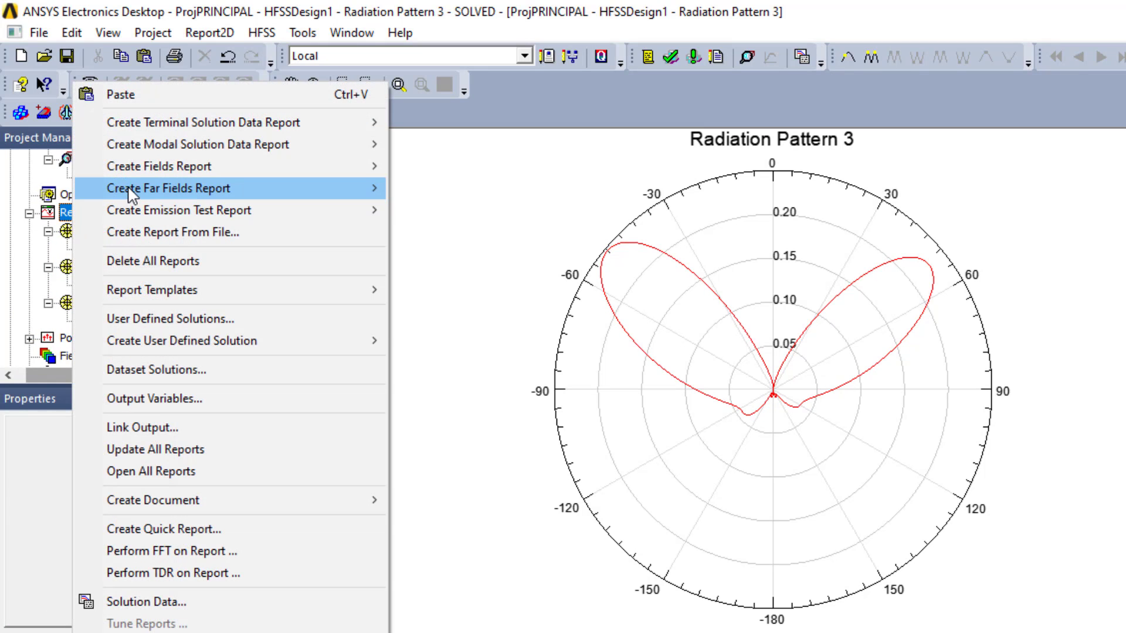
{"action": "mouse_move", "coordinate": [130, 195]}
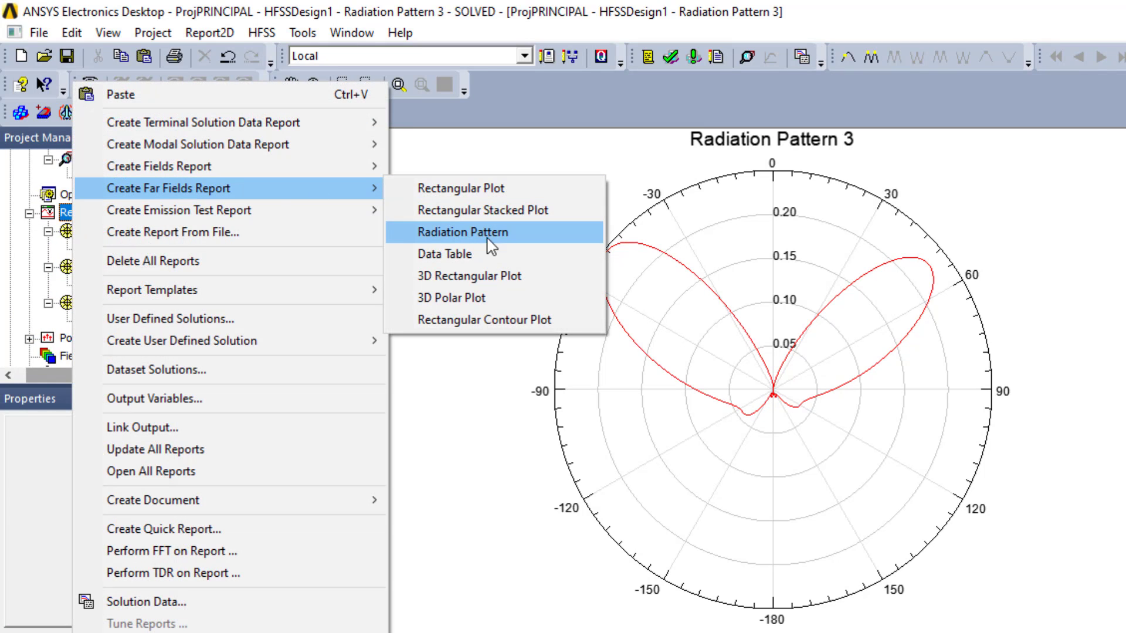
{"action": "left_click", "coordinate": [518, 237]}
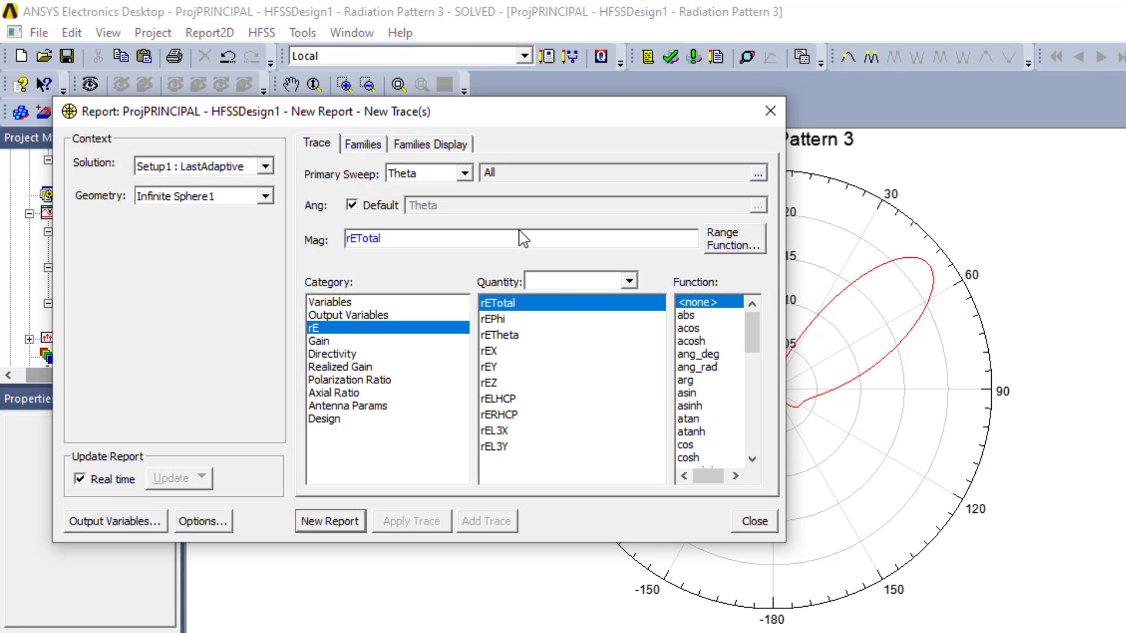
{"action": "left_click", "coordinate": [321, 342]}
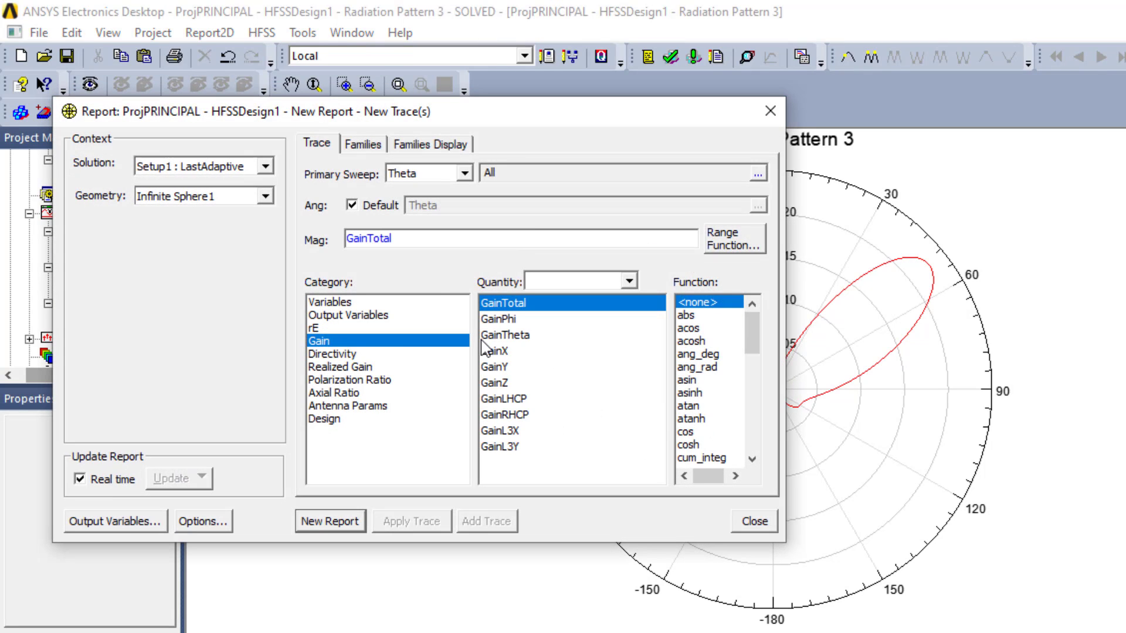
{"action": "left_click", "coordinate": [511, 340]}
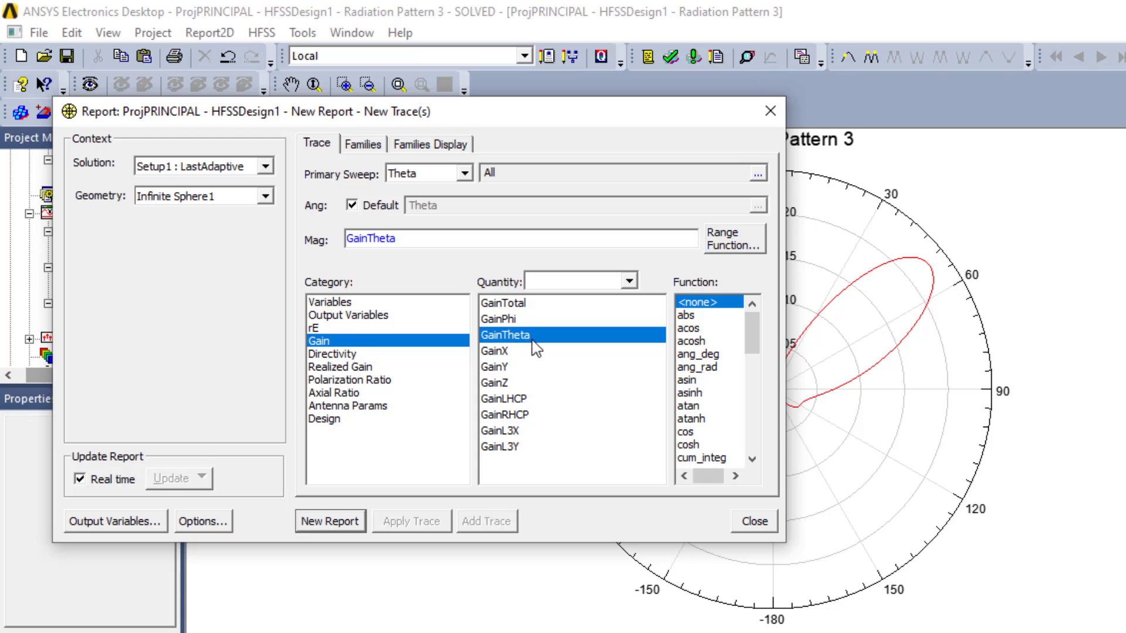
{"action": "scroll", "coordinate": [715, 428], "scroll_direction": "down", "scroll_amount": 2}
{"action": "left_click", "coordinate": [689, 405]}
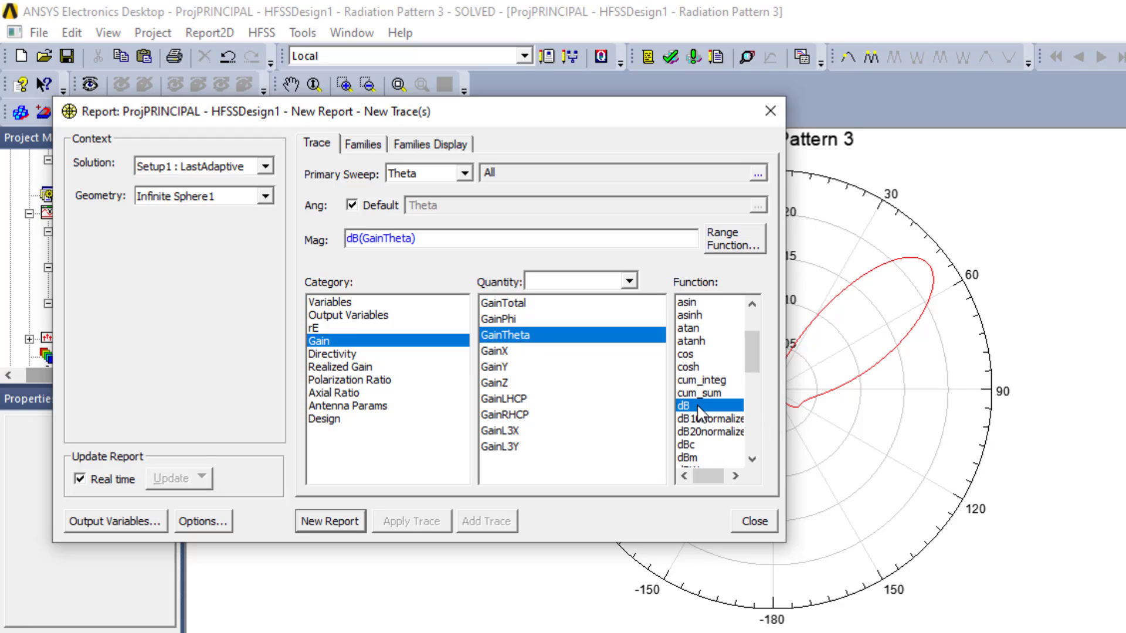
Step: Preview Phi cuts of 1deg, 90deg, then 0deg, and close the setup without creating it
{"action": "left_click", "coordinate": [359, 145]}
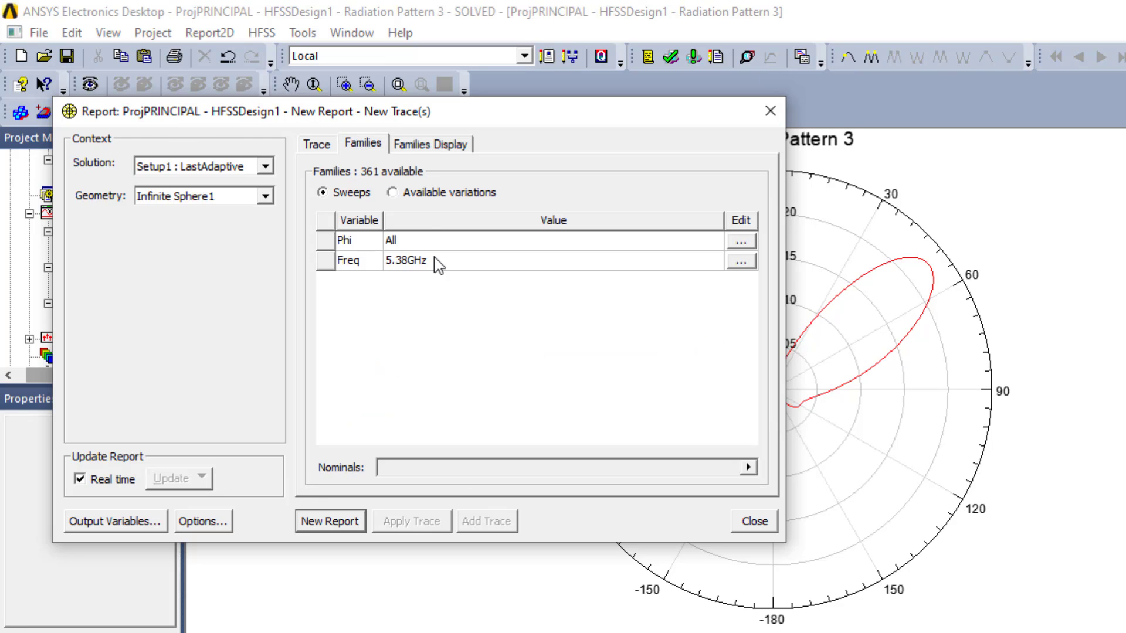
{"action": "left_click", "coordinate": [741, 242]}
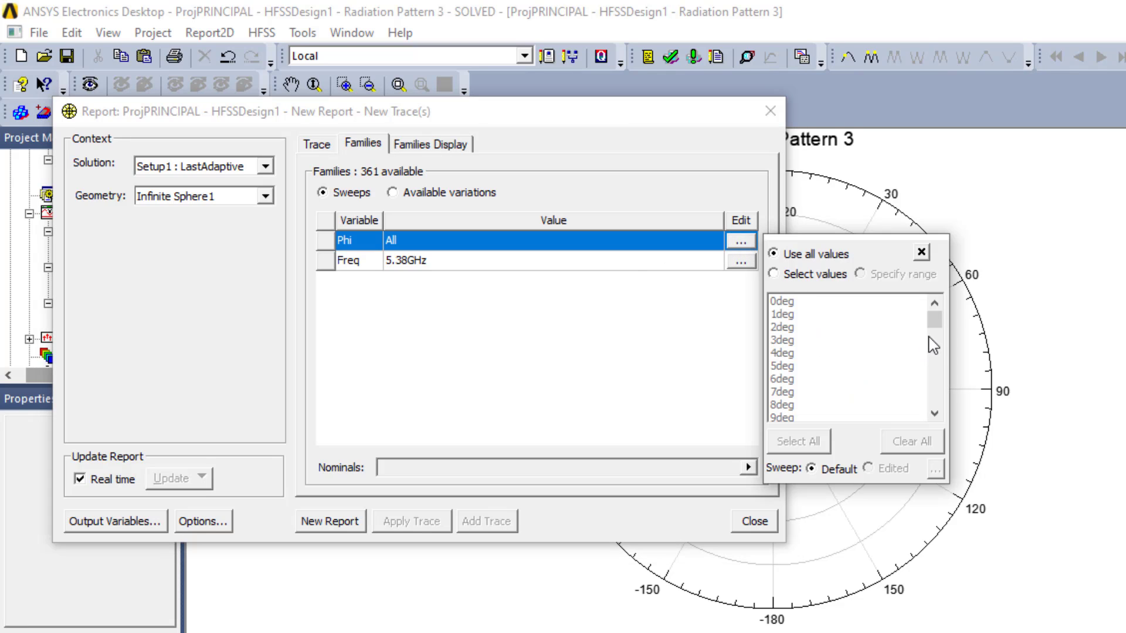
{"action": "left_click", "coordinate": [834, 314]}
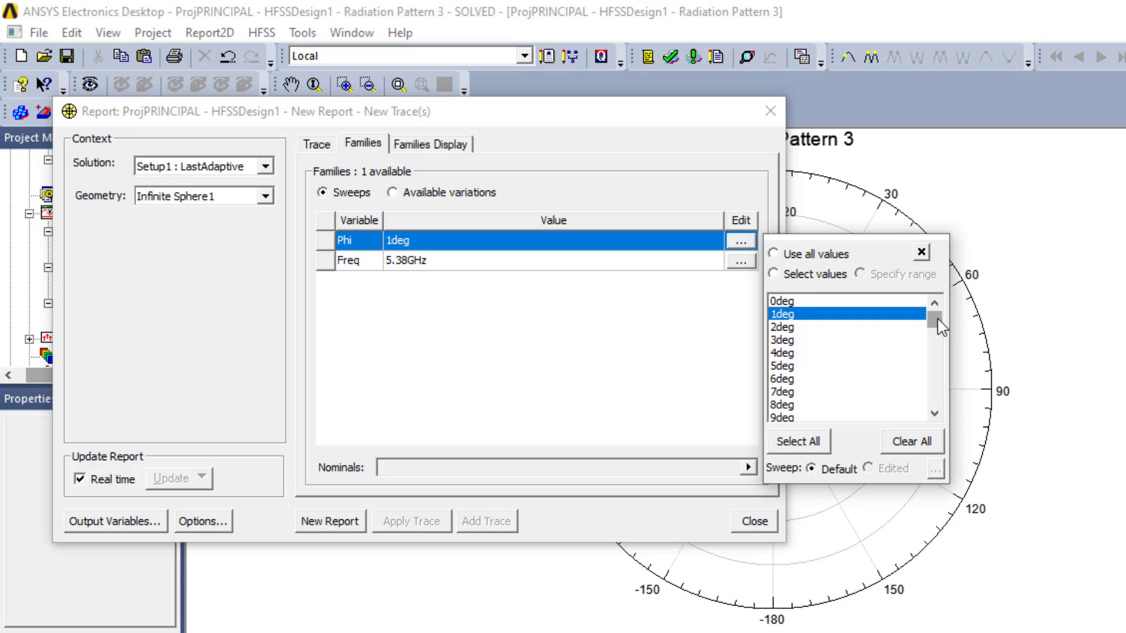
{"action": "mouse_move", "coordinate": [934, 321]}
{"action": "left_mouse_down"}
{"action": "mouse_move", "coordinate": [937, 367]}
{"action": "mouse_move", "coordinate": [941, 341]}
{"action": "left_mouse_up"}
{"action": "scroll", "coordinate": [843, 384], "scroll_direction": "down", "scroll_amount": 1}
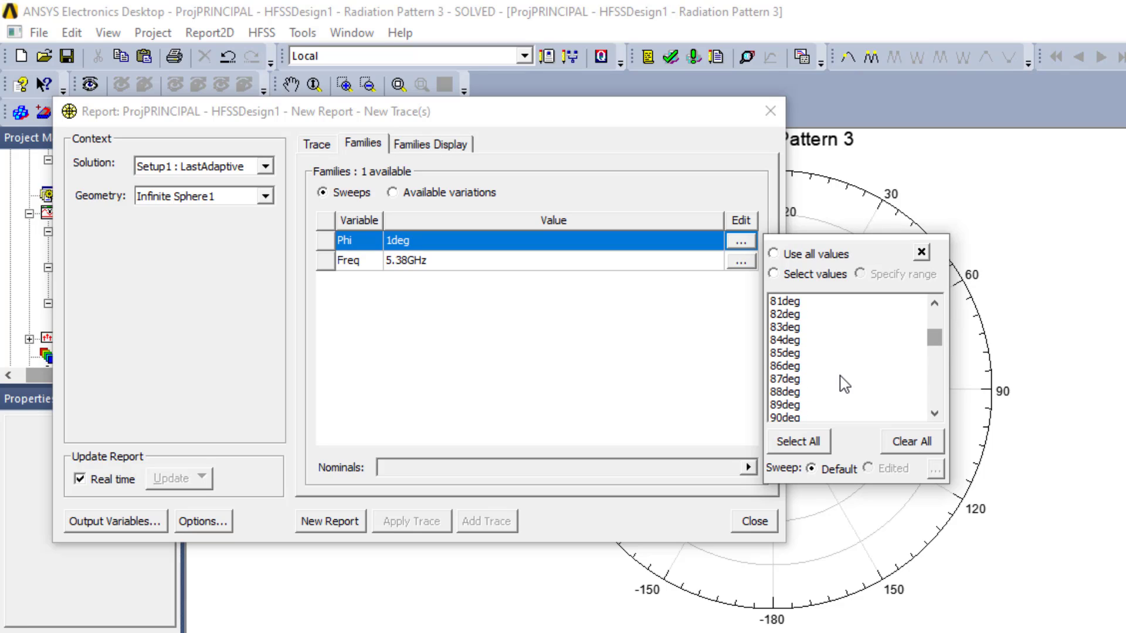
{"action": "left_click", "coordinate": [785, 416]}
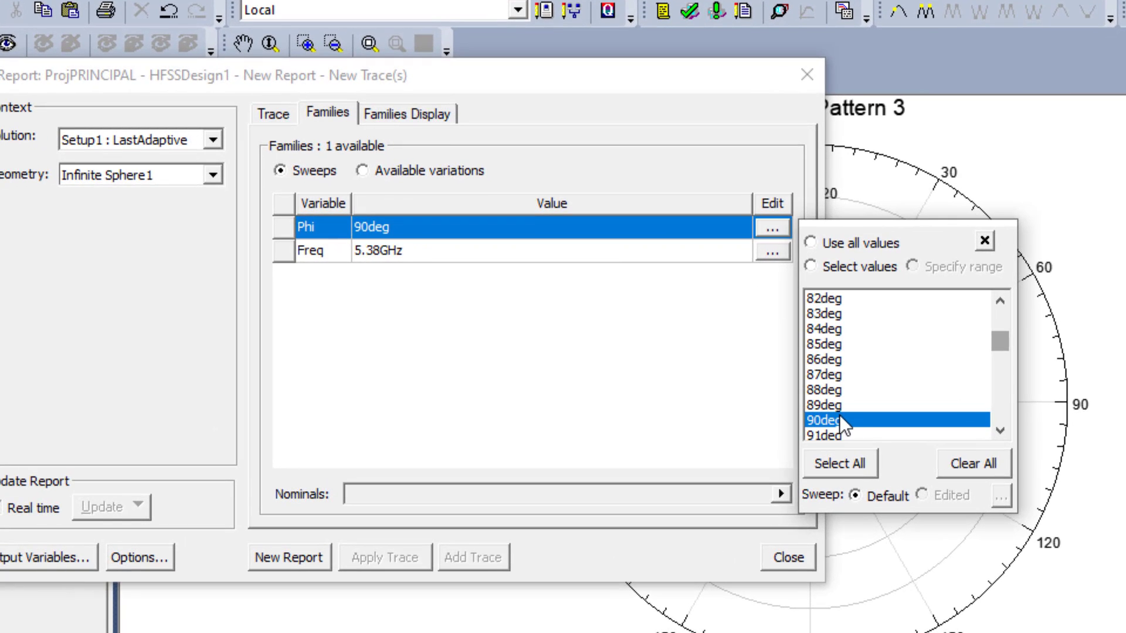
{"action": "left_click_drag", "start_coordinate": [1004, 350], "coordinate": [1004, 320]}
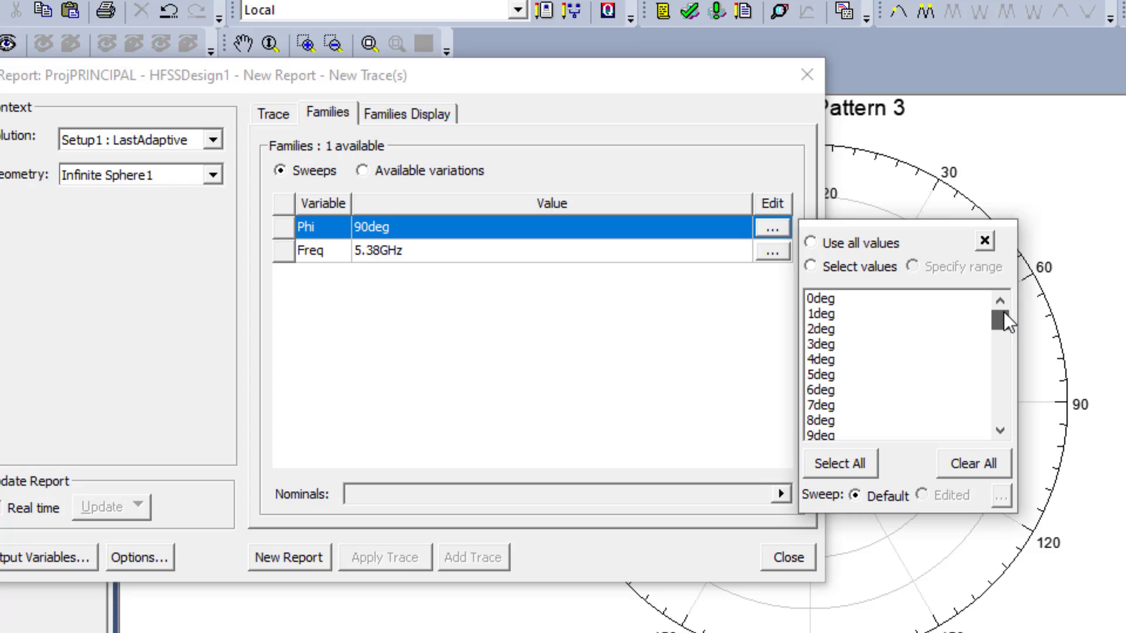
{"action": "left_click", "coordinate": [832, 301]}
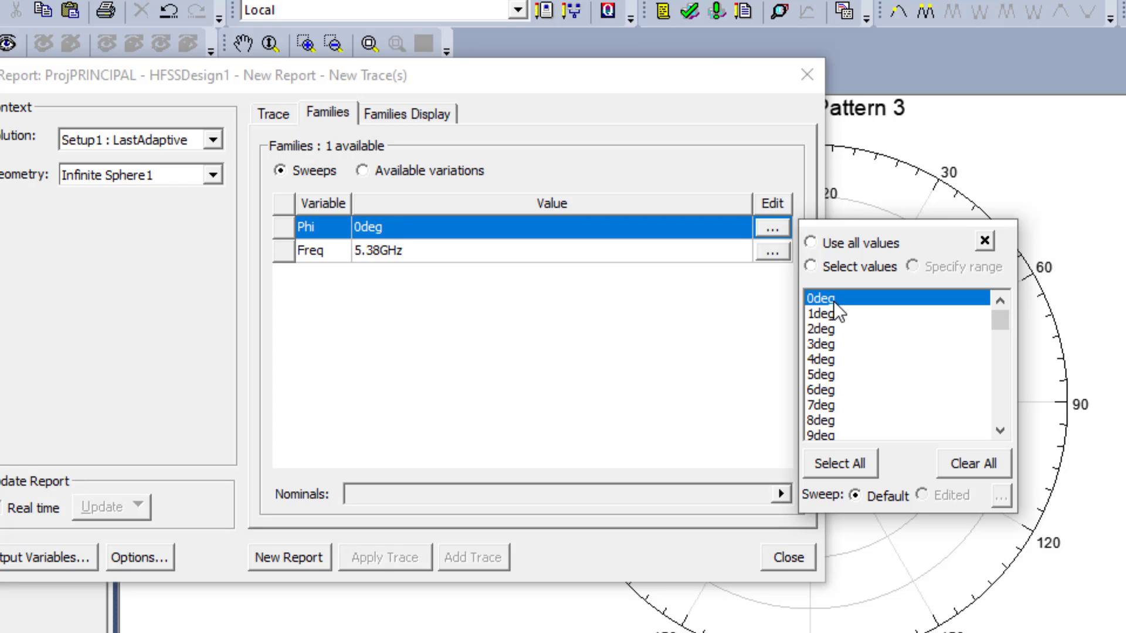
{"action": "left_click", "coordinate": [604, 357]}
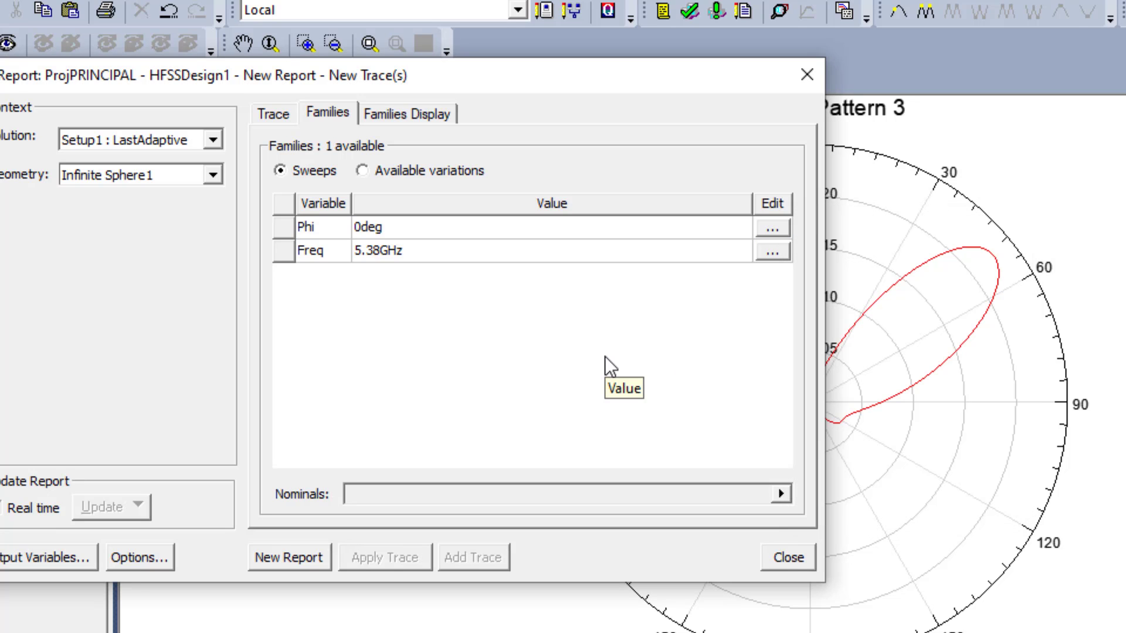
{"action": "left_click", "coordinate": [807, 74]}
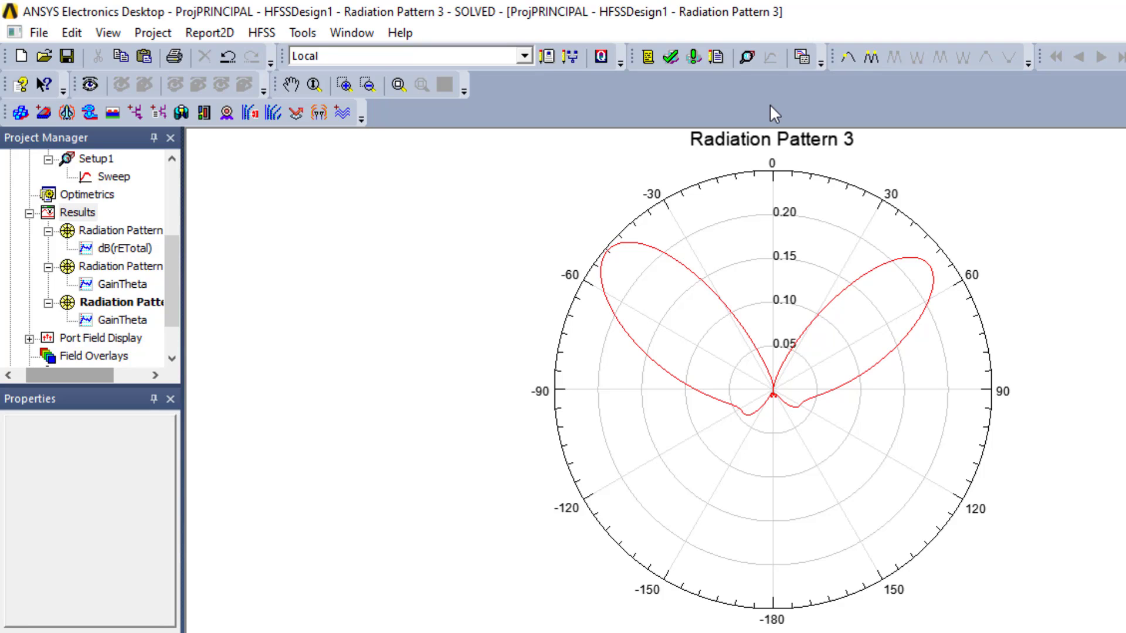
Step: Start a new far-field Radiation Pattern report plotting GainPhi in dB
{"action": "right_click", "coordinate": [66, 213]}
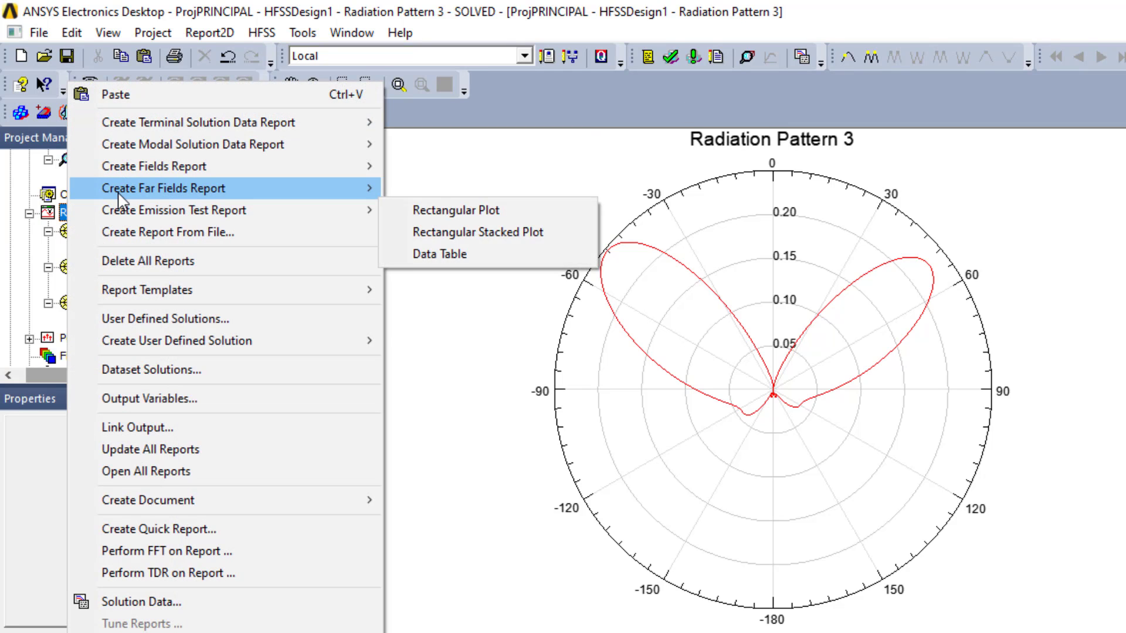
{"action": "mouse_move", "coordinate": [118, 195]}
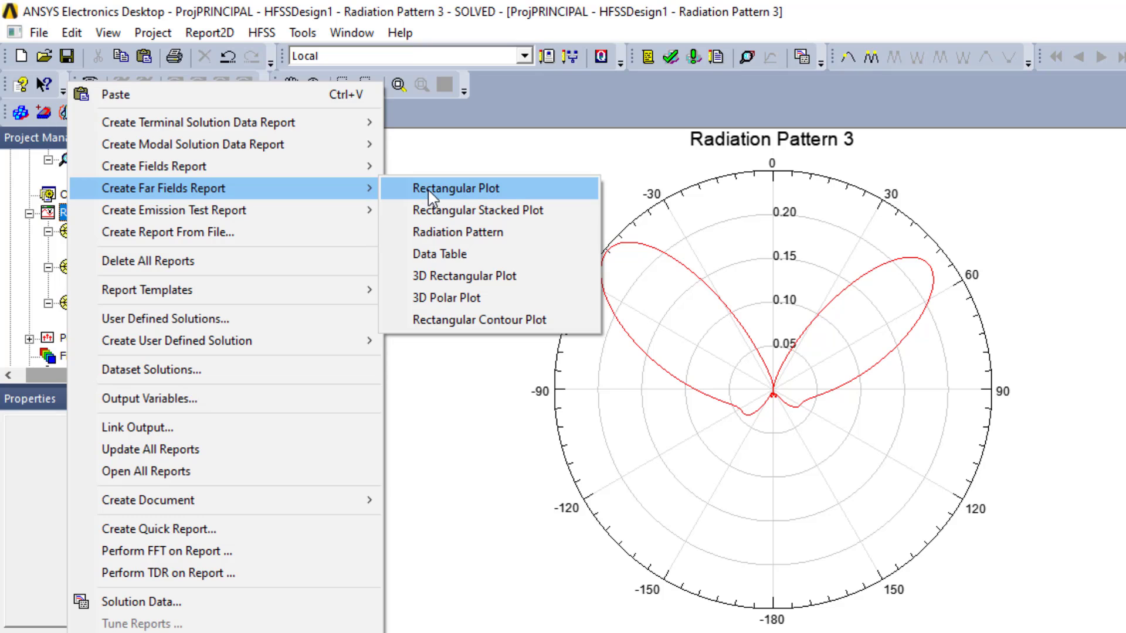
{"action": "left_click", "coordinate": [435, 234]}
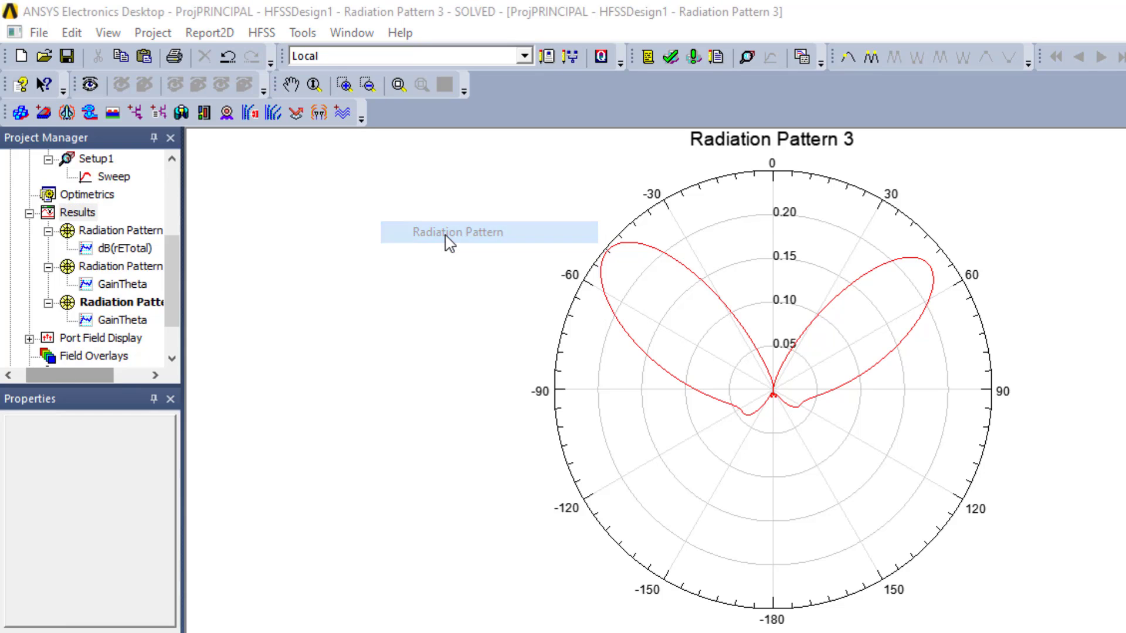
{"action": "left_click", "coordinate": [331, 341]}
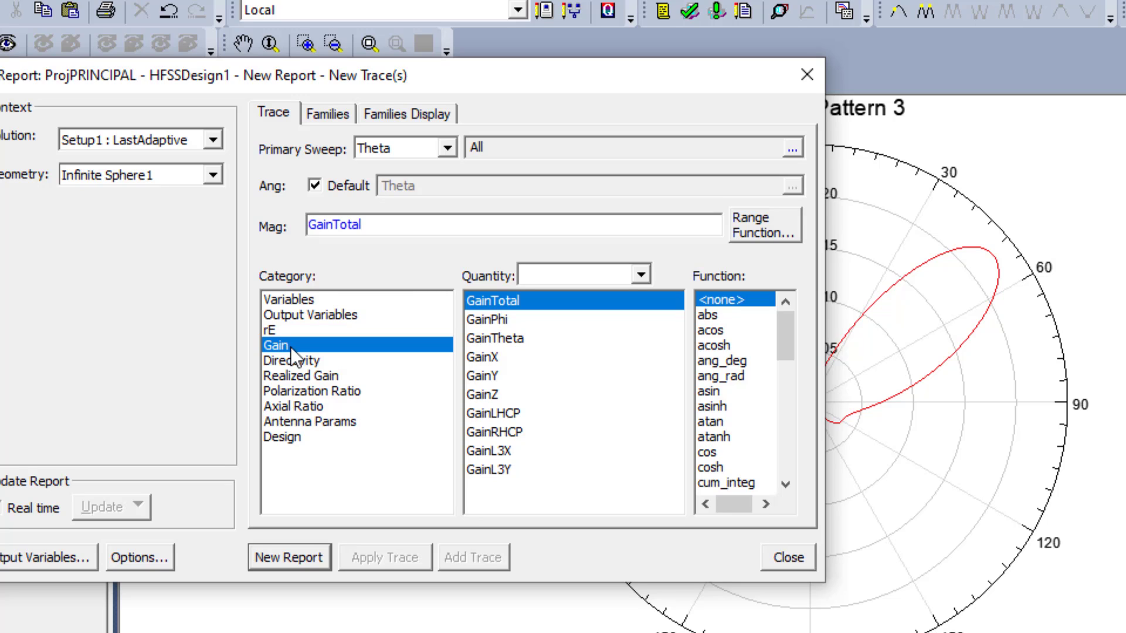
{"action": "left_click", "coordinate": [291, 361]}
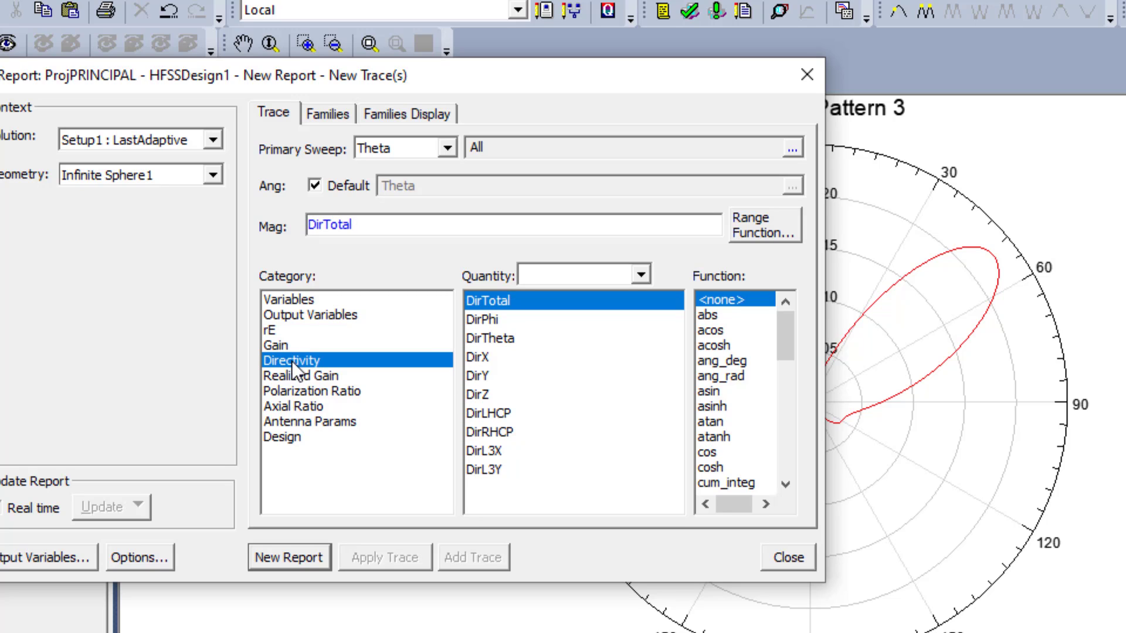
{"action": "left_click", "coordinate": [291, 347]}
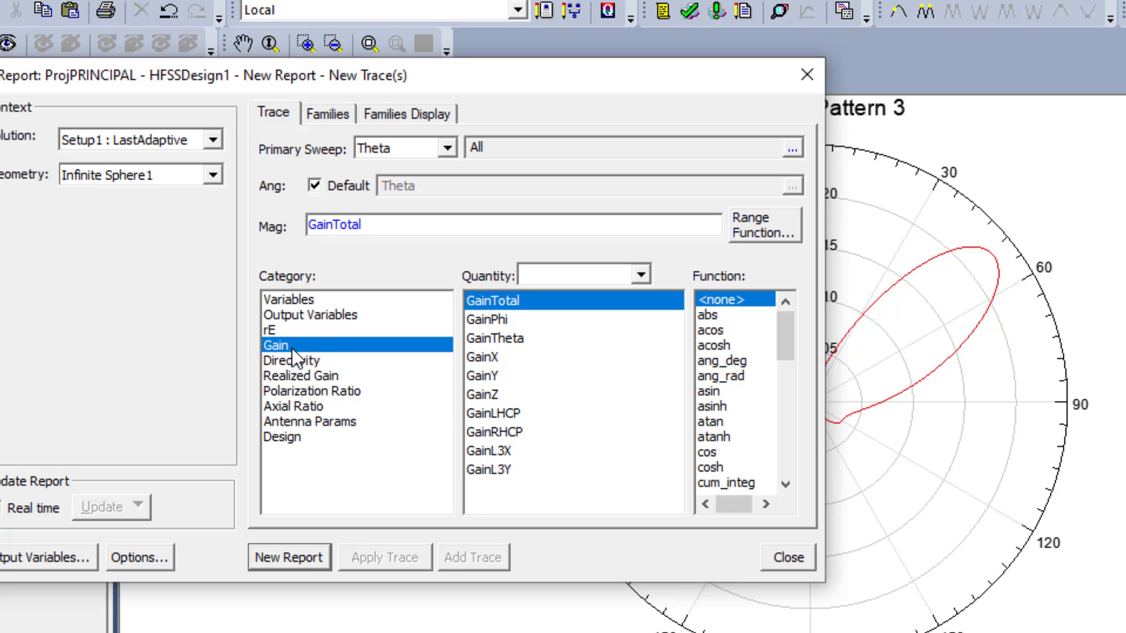
{"action": "left_click", "coordinate": [488, 319]}
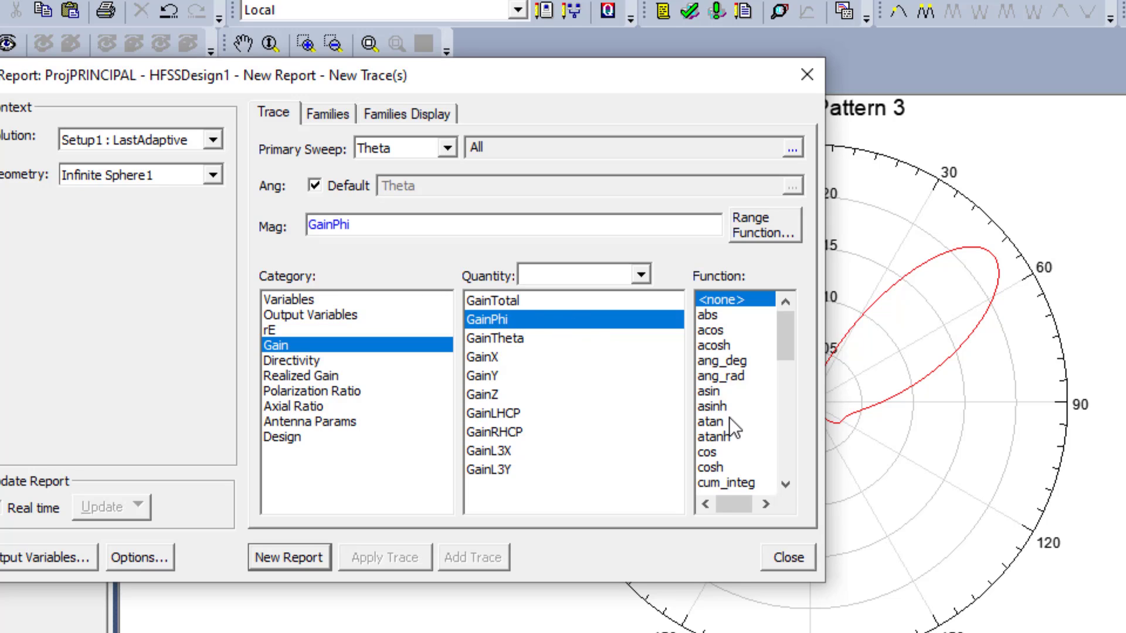
{"action": "scroll", "coordinate": [729, 417], "scroll_direction": "down", "scroll_amount": 1}
{"action": "left_click", "coordinate": [730, 470]}
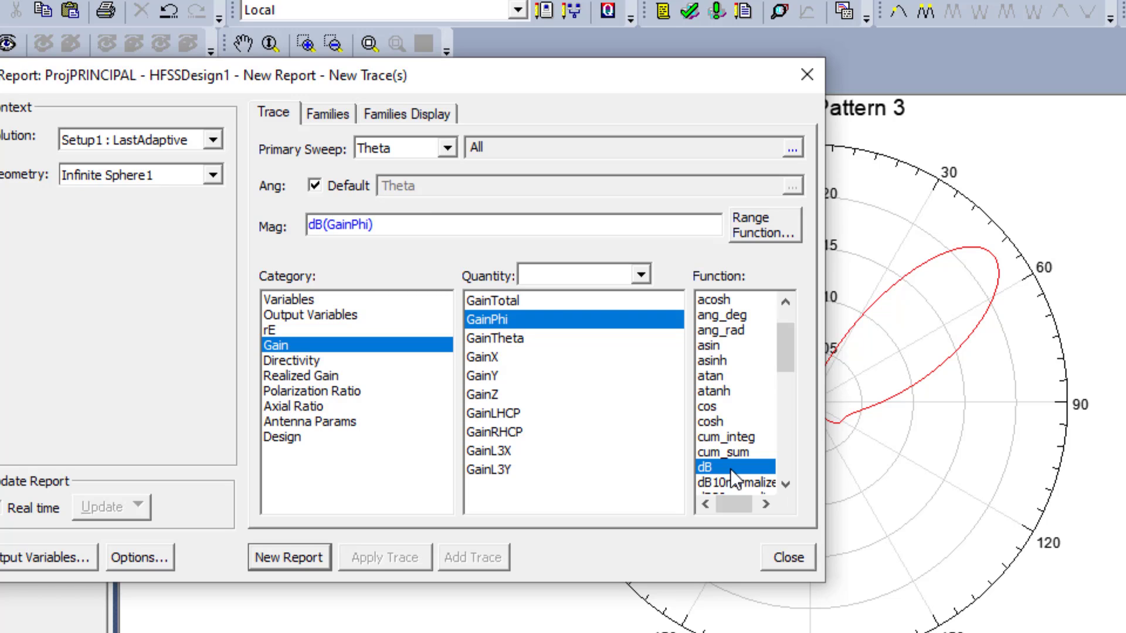
Step: Limit the pattern to Phi 0deg and create Radiation Pattern 4
{"action": "left_click", "coordinate": [333, 119]}
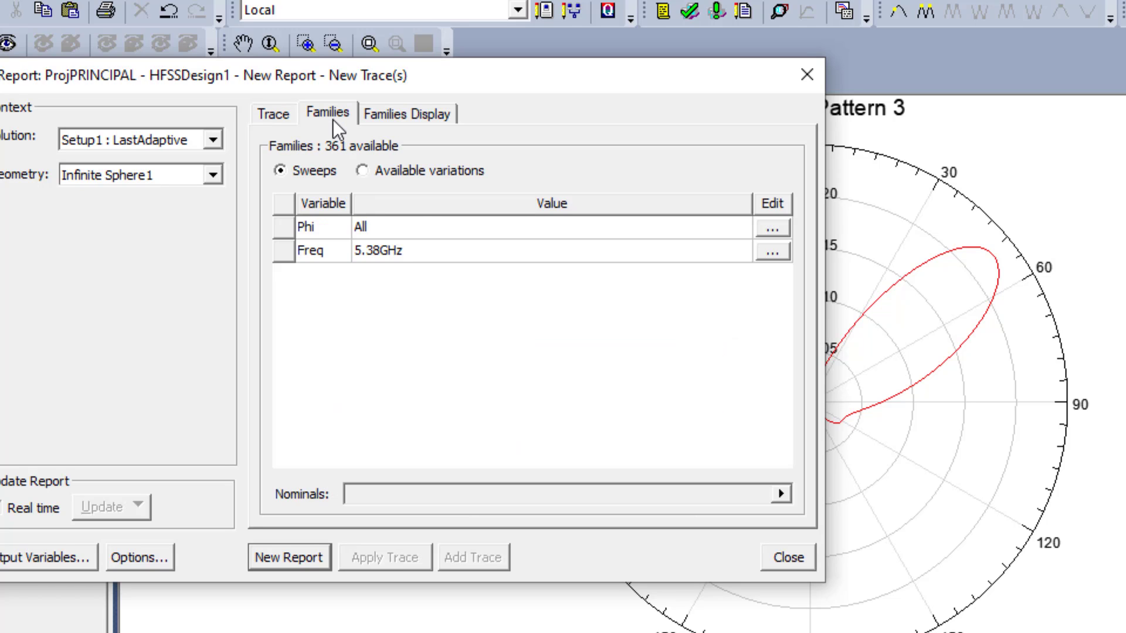
{"action": "left_click", "coordinate": [771, 230]}
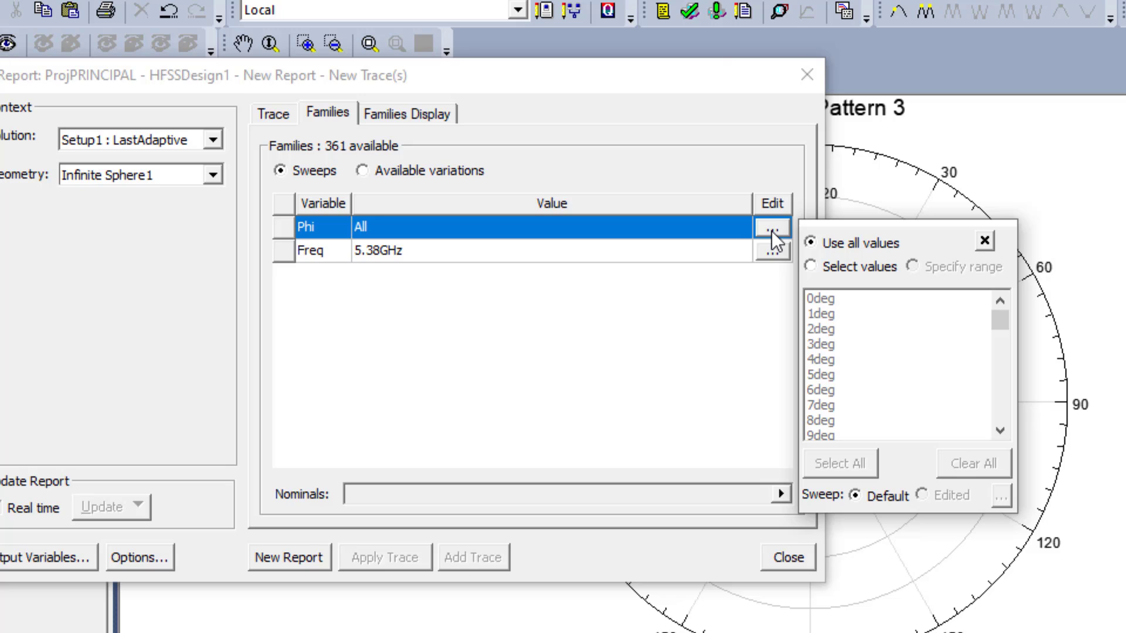
{"action": "left_click", "coordinate": [821, 298]}
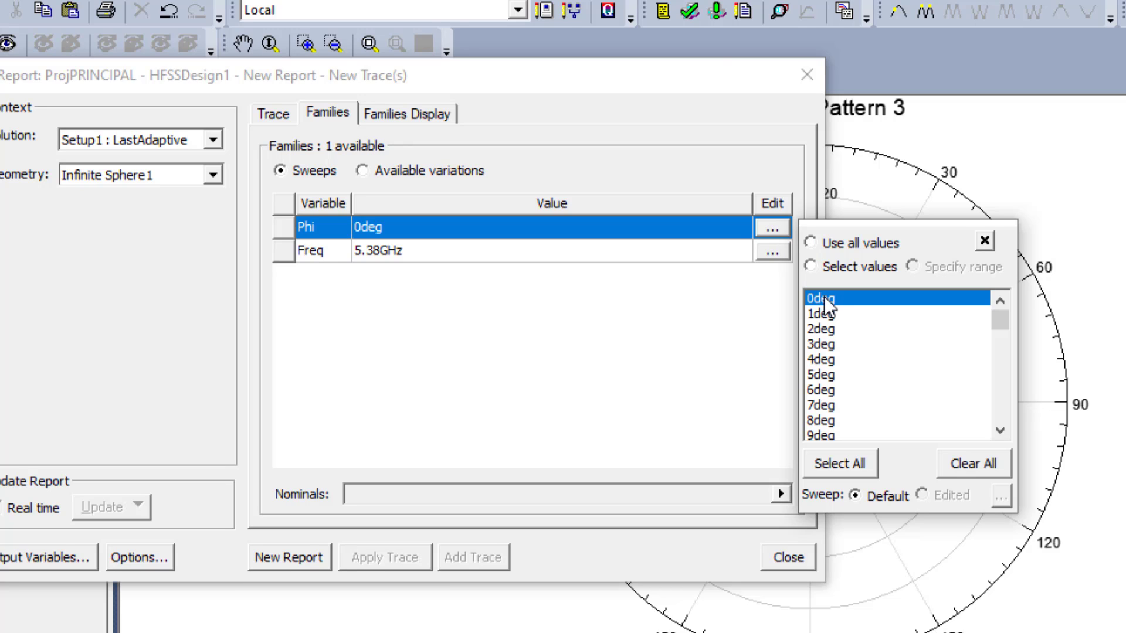
{"action": "left_click", "coordinate": [572, 389]}
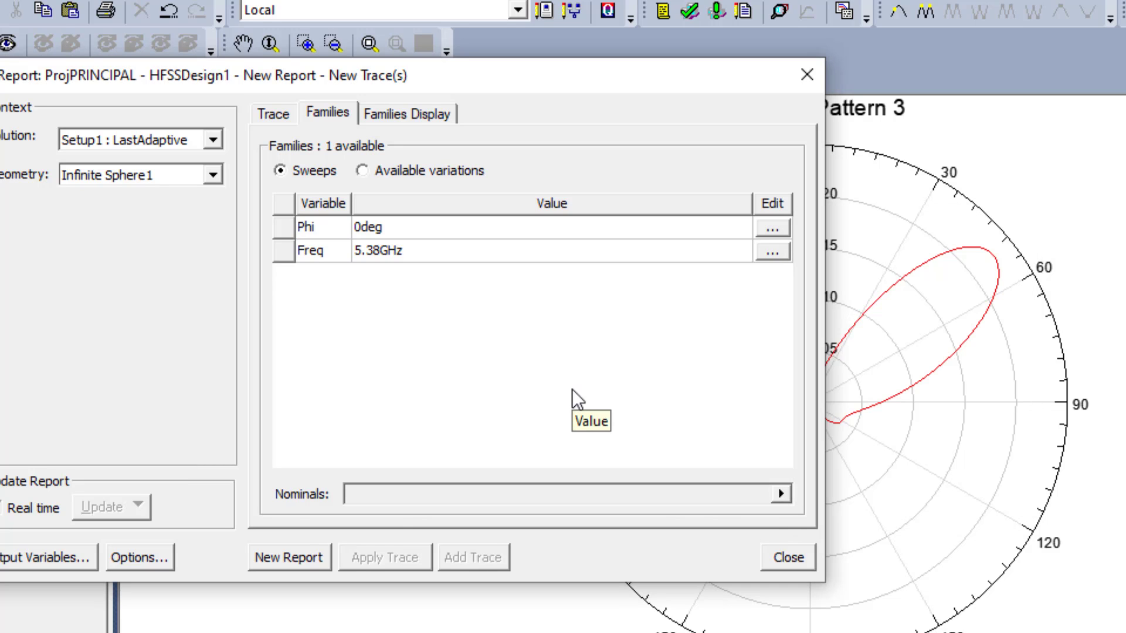
{"action": "left_click", "coordinate": [308, 558]}
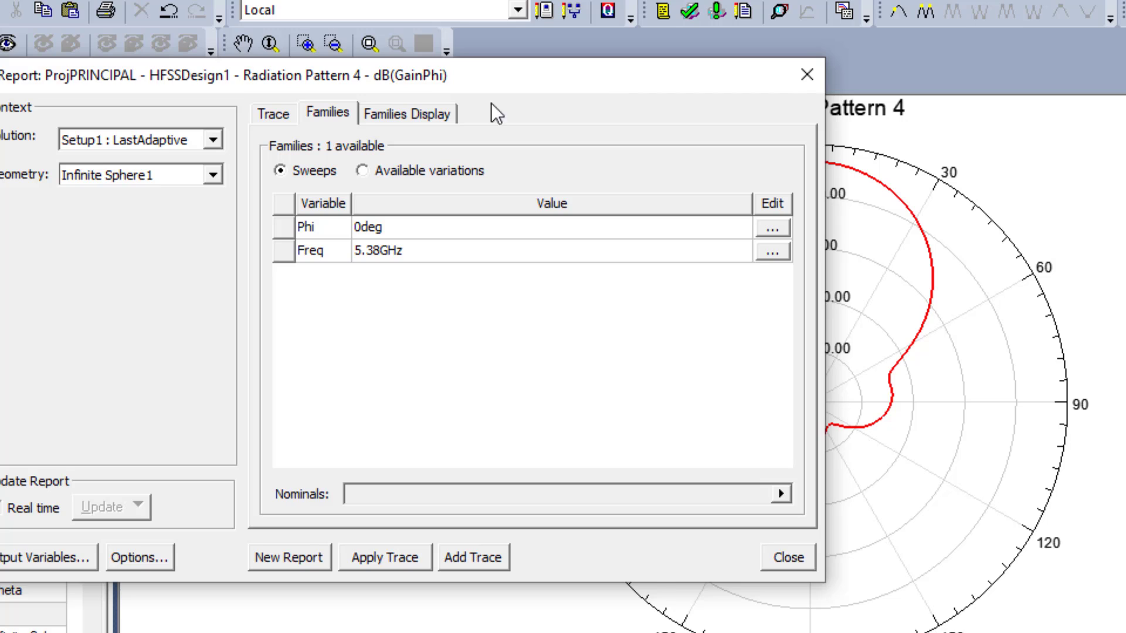
Step: Switch Phi to 90deg, create Radiation Pattern 5 of dB(GainPhi), and close the setup
{"action": "left_click_drag", "start_coordinate": [622, 94], "coordinate": [377, 74]}
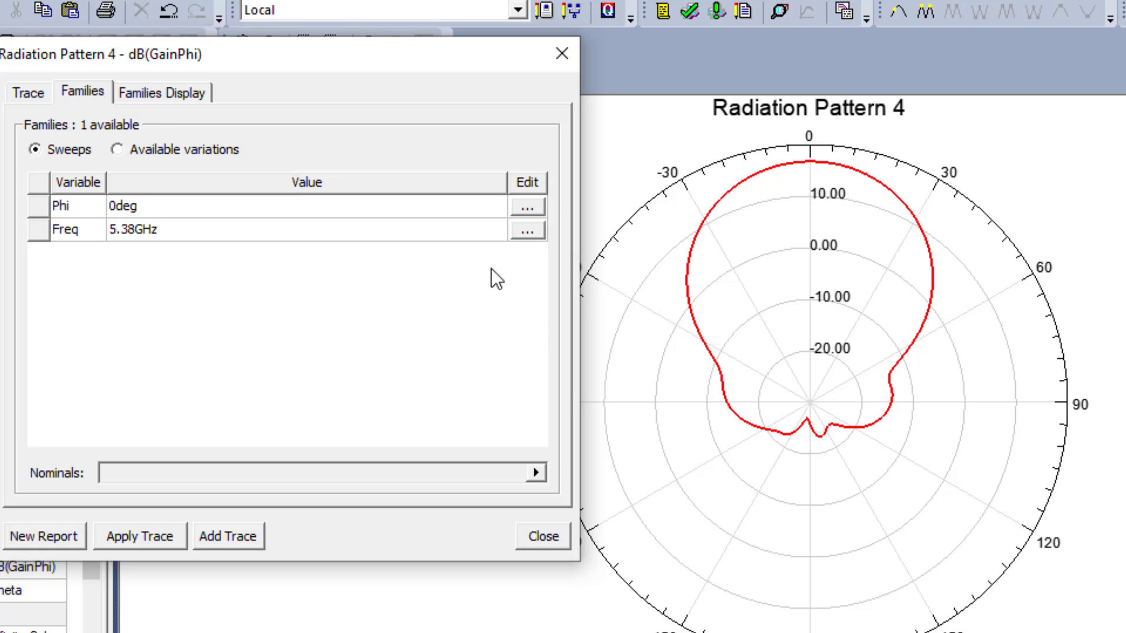
{"action": "left_click", "coordinate": [529, 206]}
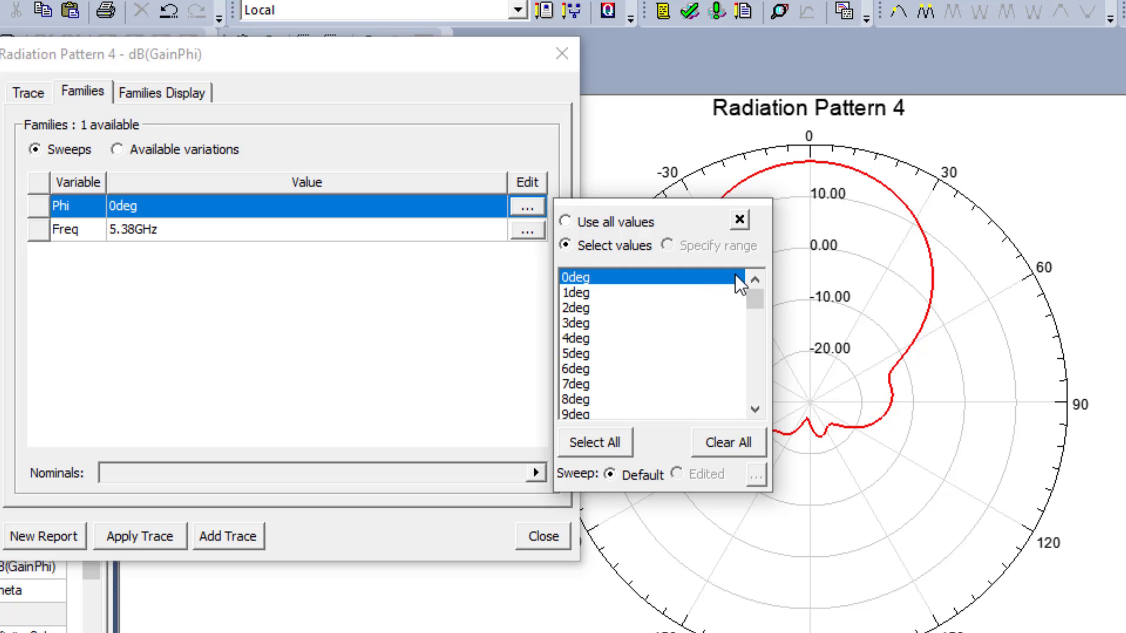
{"action": "left_click_drag", "start_coordinate": [755, 303], "coordinate": [755, 315]}
{"action": "scroll", "coordinate": [666, 339], "scroll_direction": "up", "scroll_amount": 1}
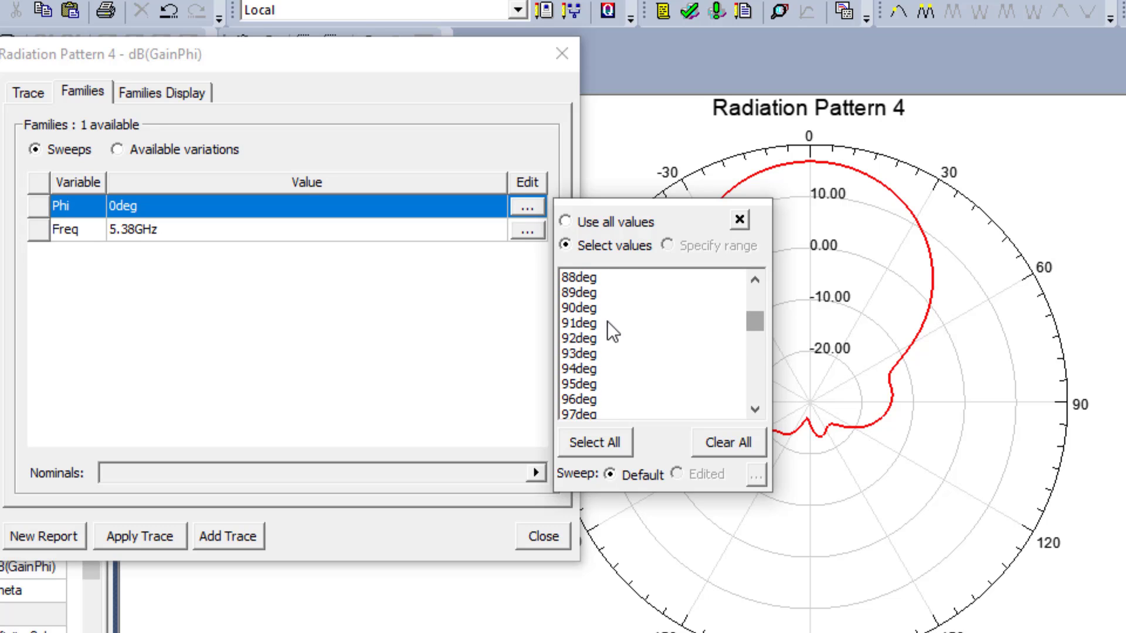
{"action": "left_click", "coordinate": [590, 307]}
{"action": "left_click", "coordinate": [448, 377]}
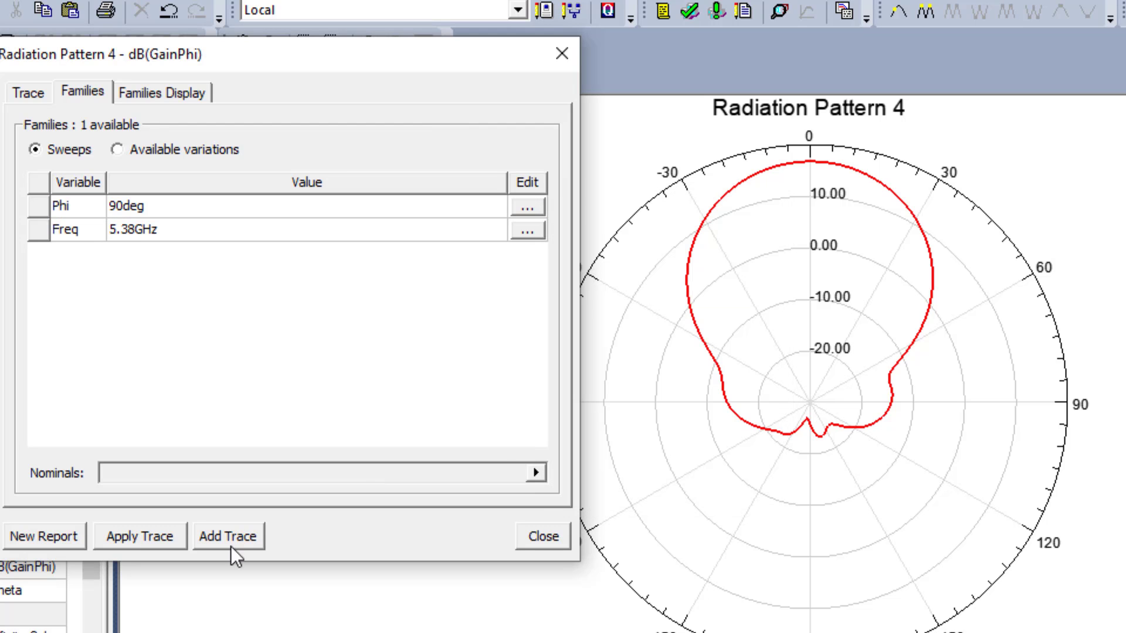
{"action": "left_click", "coordinate": [52, 540]}
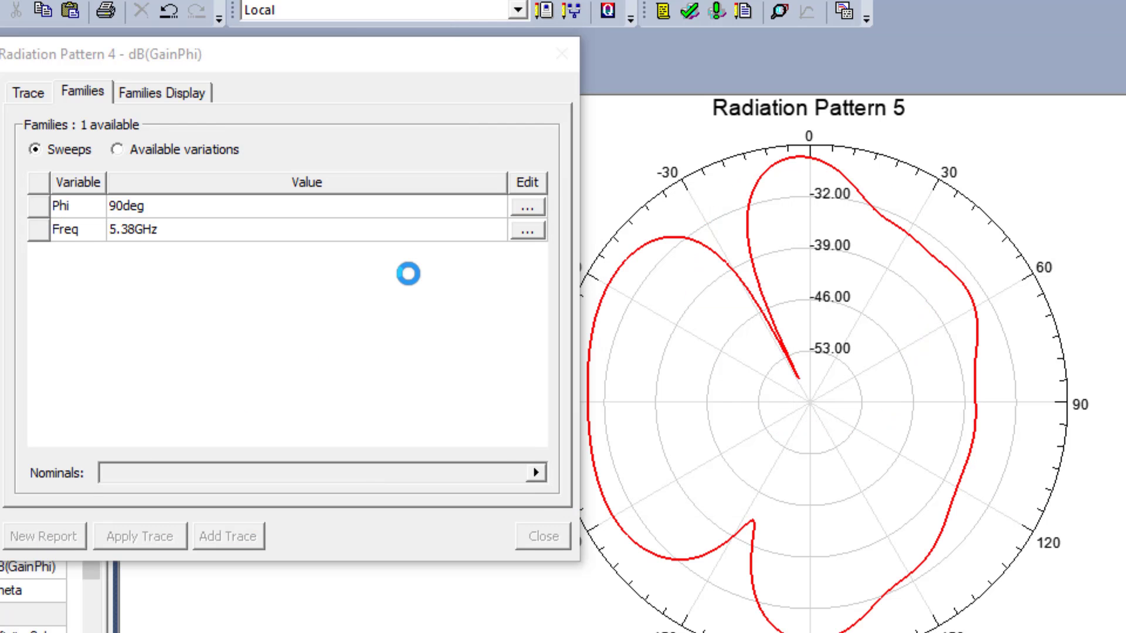
{"action": "left_click", "coordinate": [562, 54]}
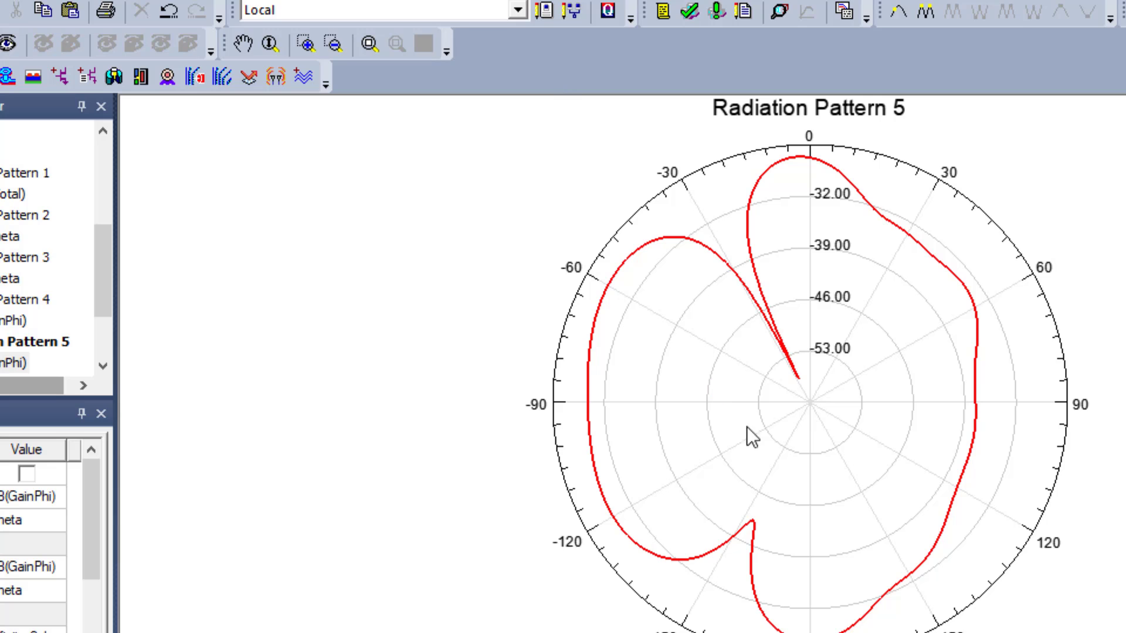